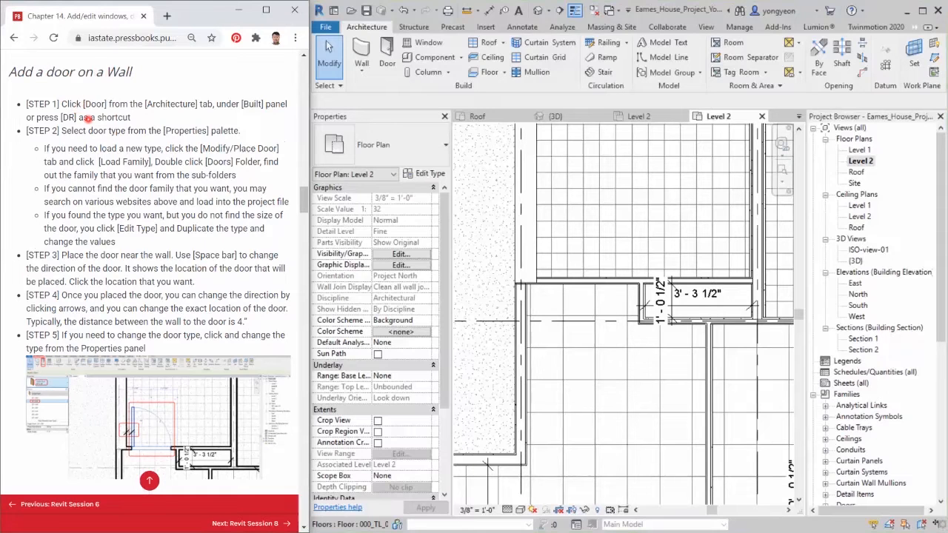
# Start placing a door using the Door-Single-Panel 34" x 80" type.
pyautogui.click(387, 65)
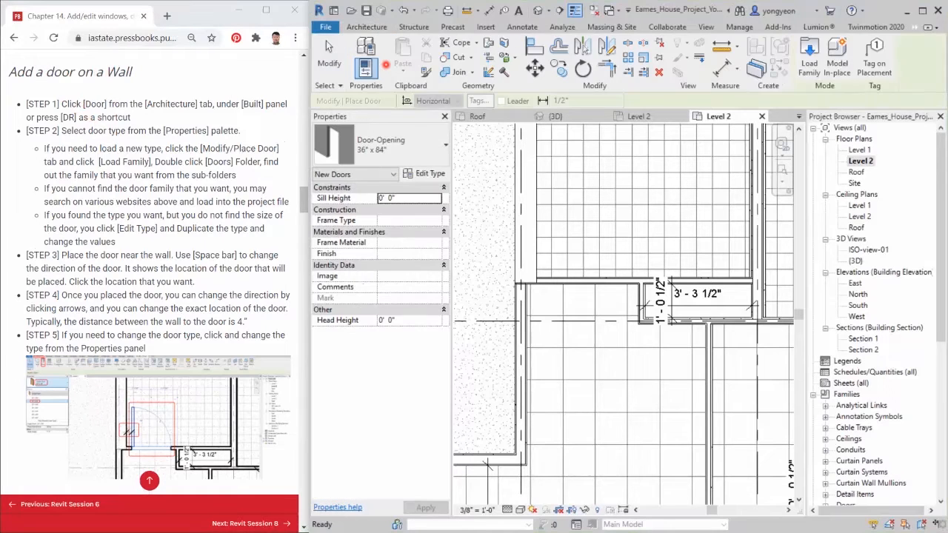
pyautogui.click(398, 140)
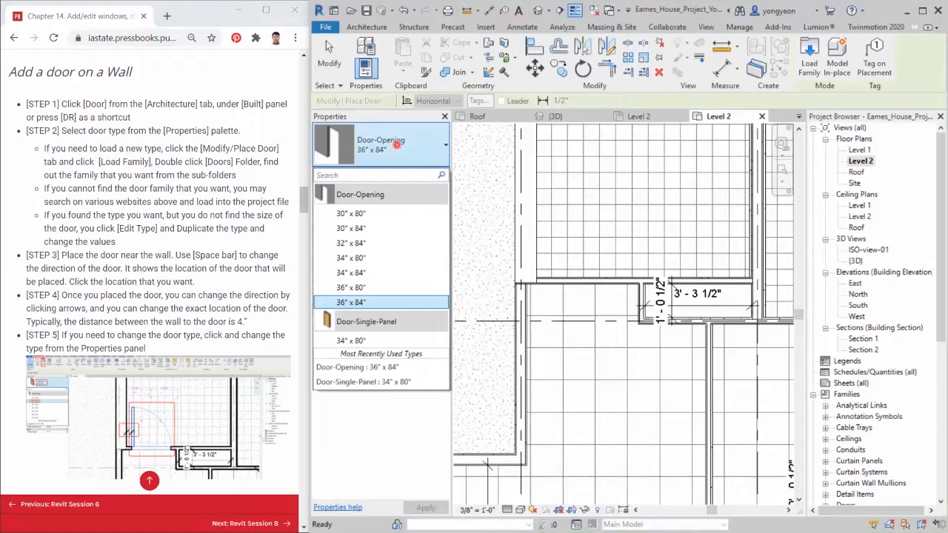
pyautogui.click(351, 341)
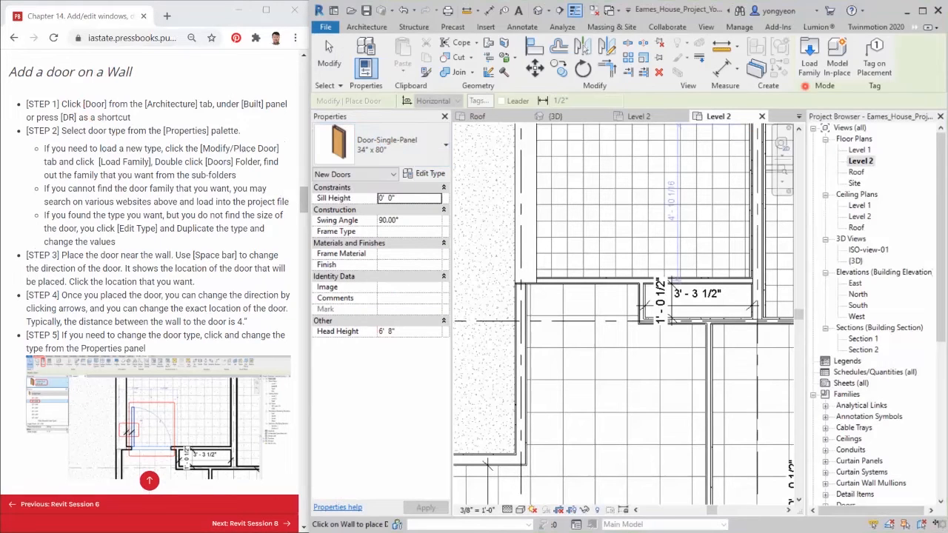
pyautogui.click(381, 141)
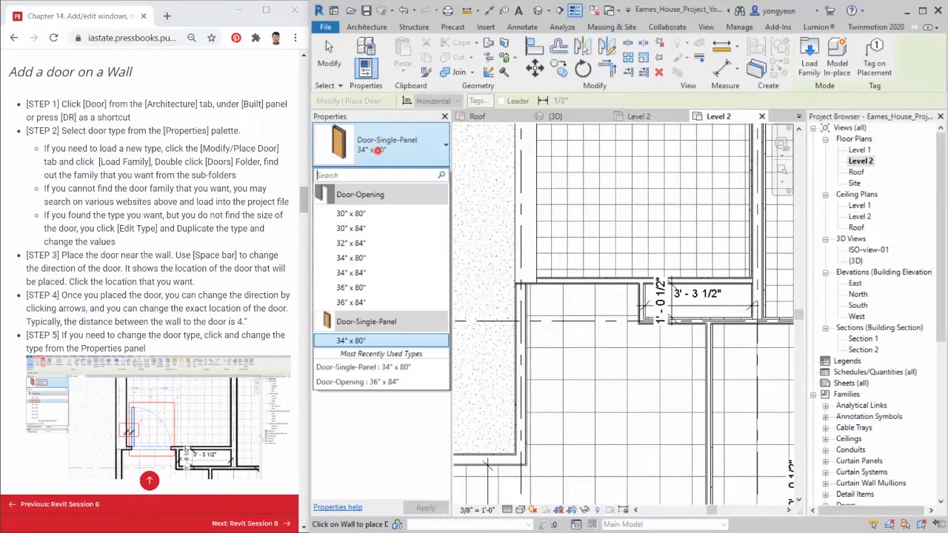
pyautogui.click(369, 340)
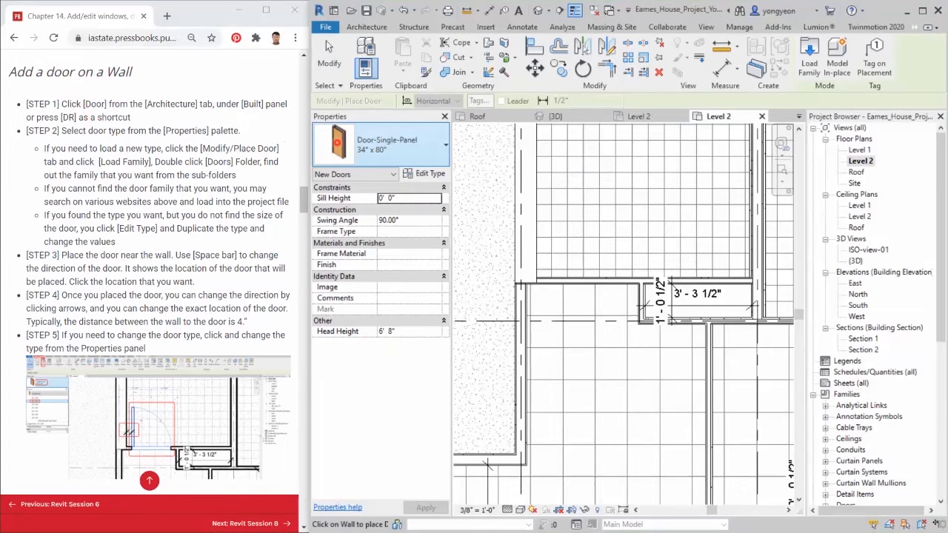
# Browse the loadable families to the Doors folder of the US Imperial library.
pyautogui.click(808, 70)
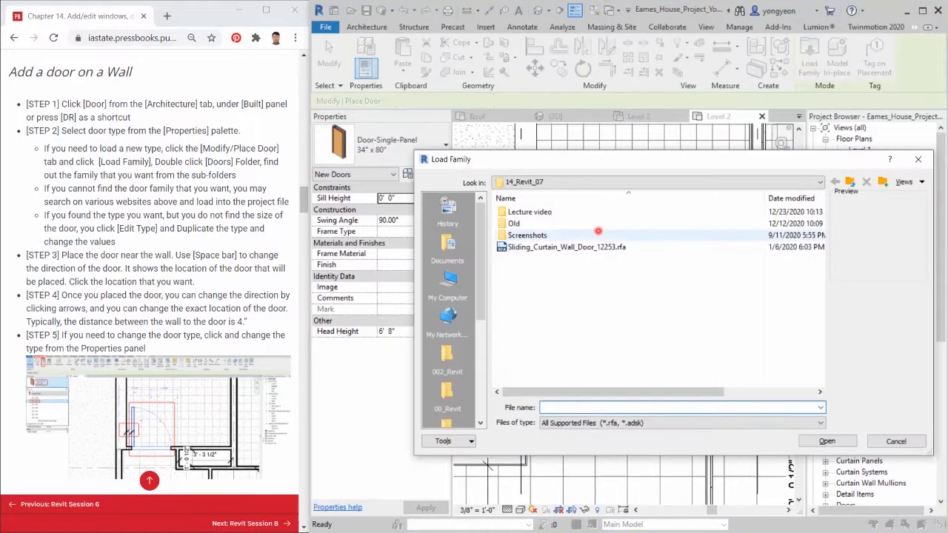
pyautogui.click(444, 400)
pyautogui.scroll(-3, 446, 385)
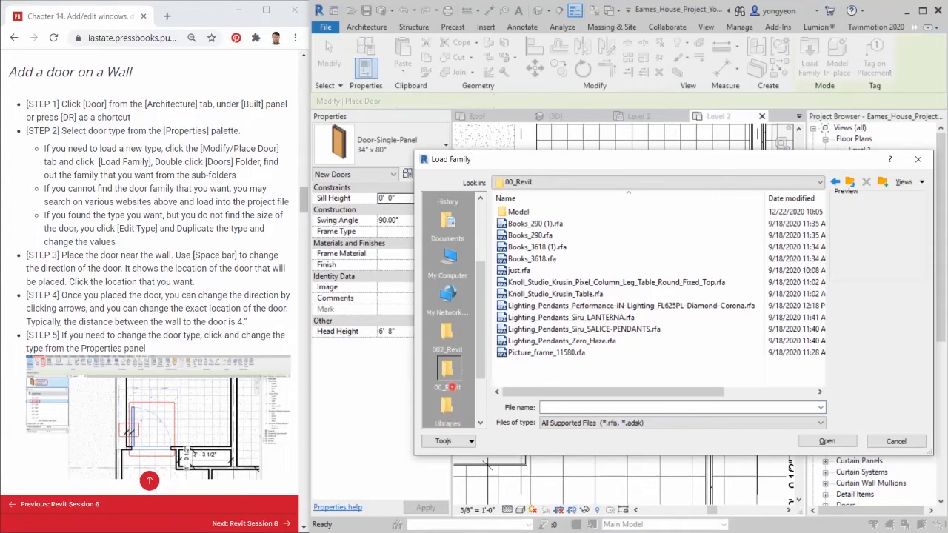
pyautogui.click(447, 244)
pyautogui.click(529, 224)
pyautogui.click(537, 223)
pyautogui.click(589, 224)
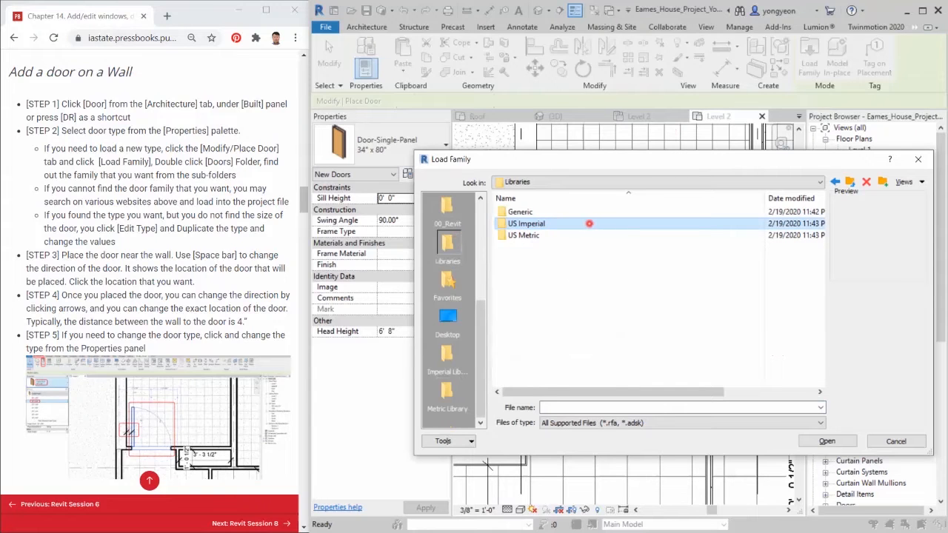
pyautogui.doubleClick(589, 224)
pyautogui.click(518, 318)
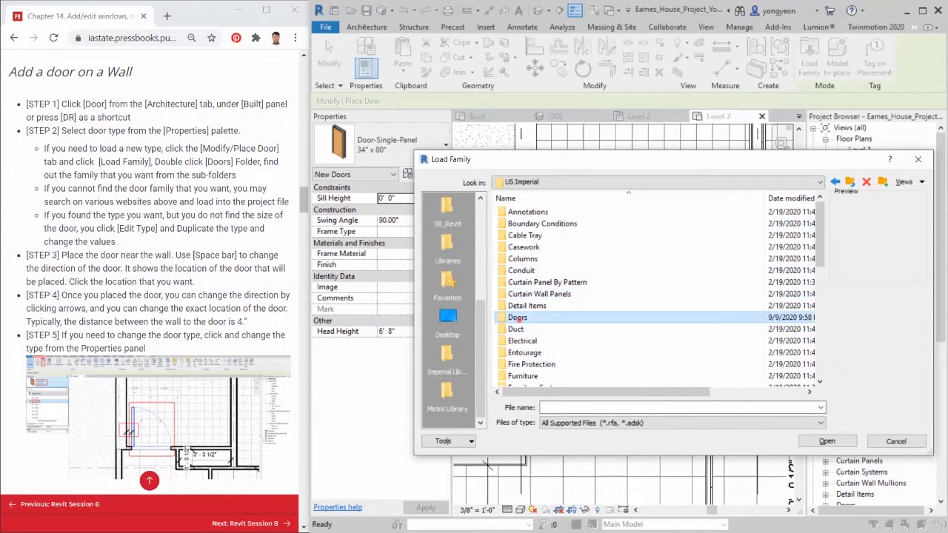
pyautogui.doubleClick(518, 317)
# Preview several door families, including Door-Double-Sliding and Door-Single-Panel, and close the family browser without loading any.
pyautogui.scroll(-3, 547, 311)
pyautogui.click(550, 283)
pyautogui.click(554, 305)
pyautogui.click(550, 341)
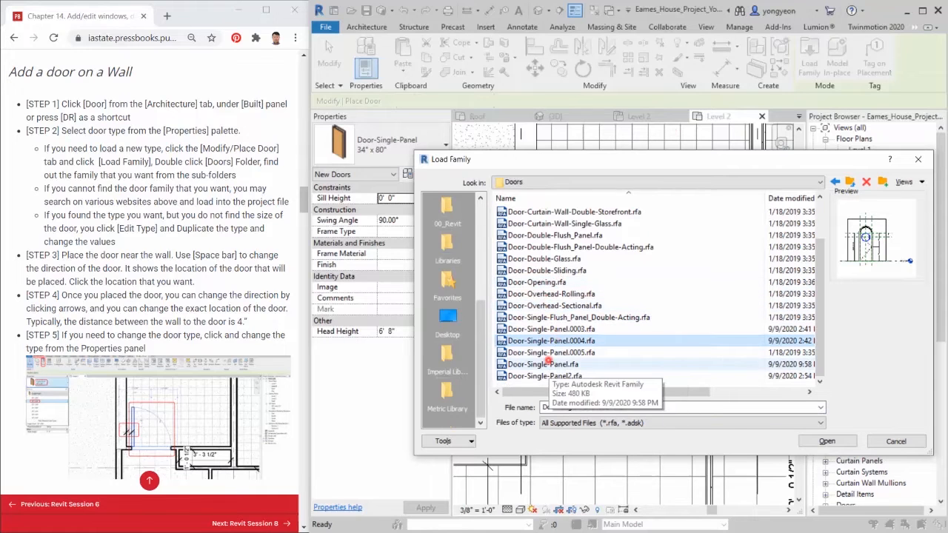
pyautogui.click(546, 364)
pyautogui.click(546, 376)
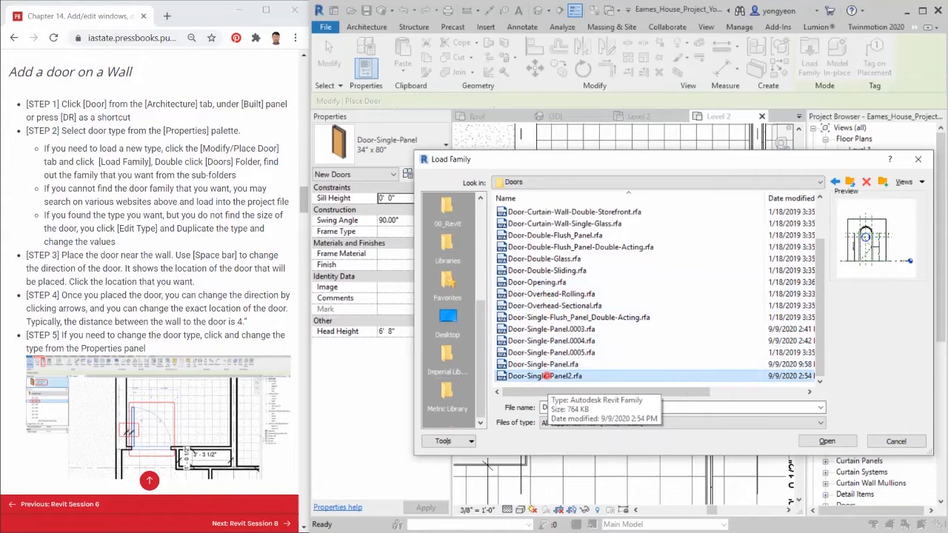
pyautogui.click(548, 271)
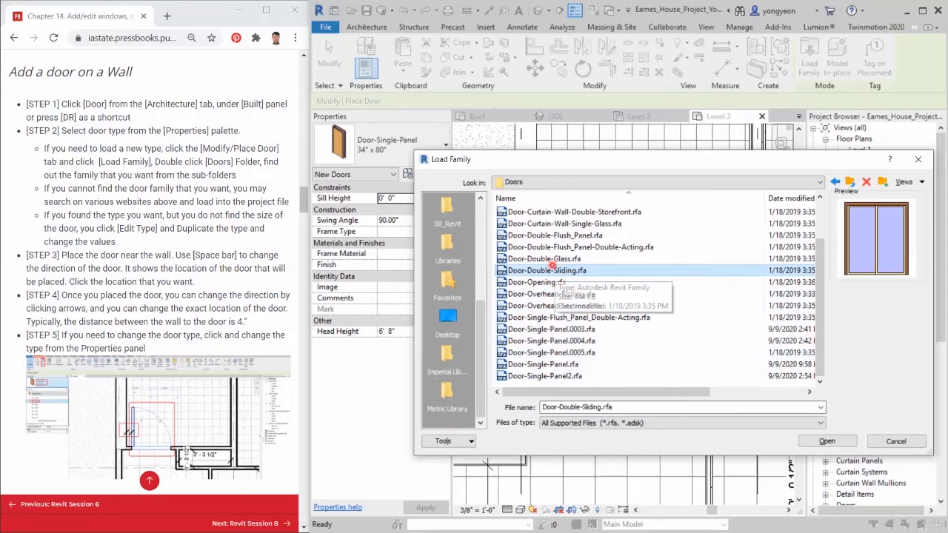
pyautogui.click(549, 271)
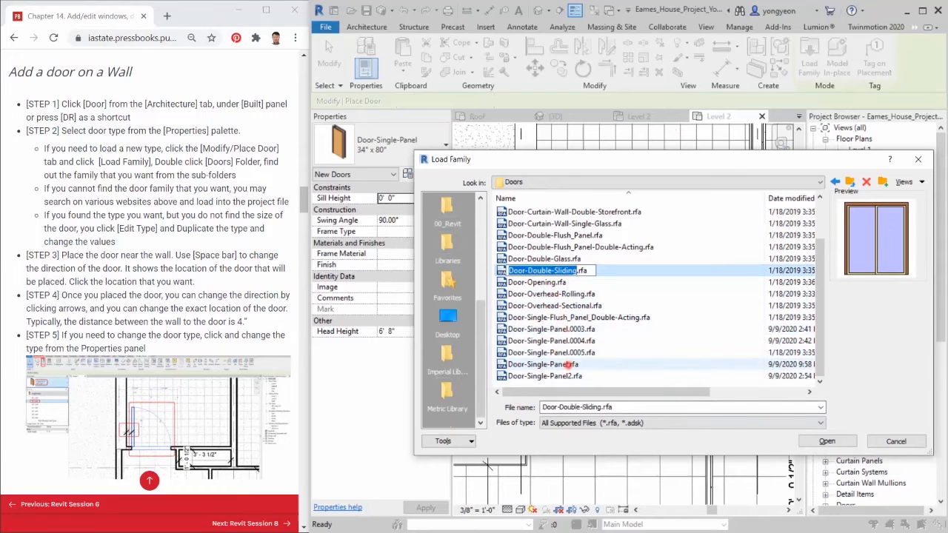
pyautogui.click(568, 364)
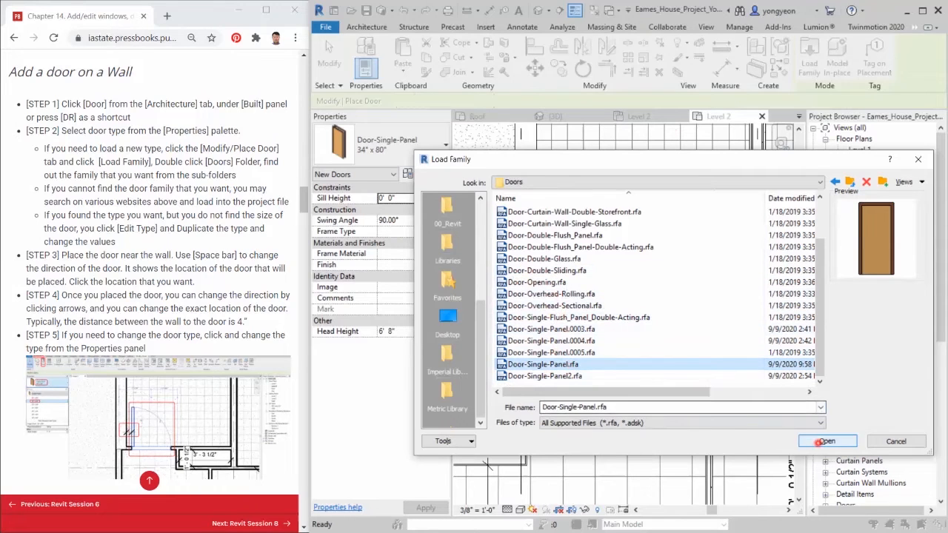
pyautogui.click(895, 441)
pyautogui.click(426, 173)
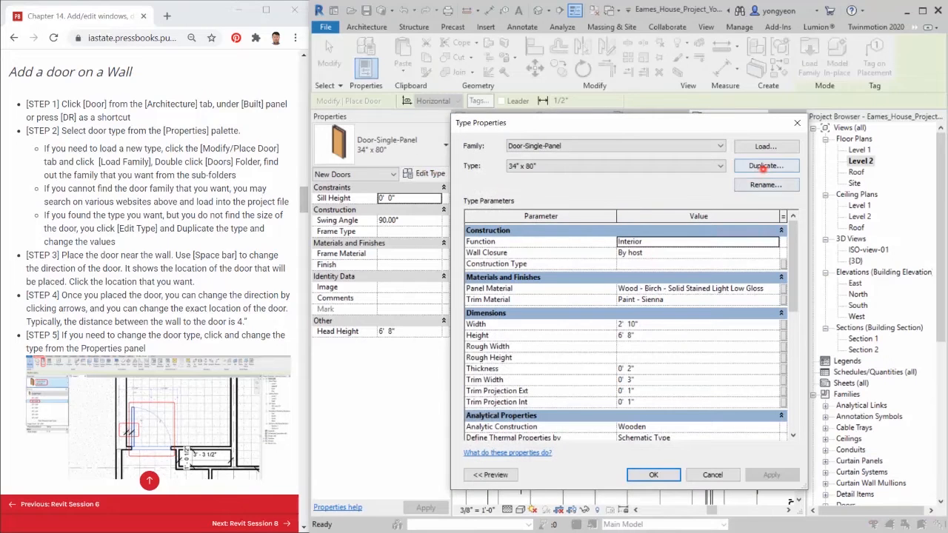
pyautogui.click(763, 165)
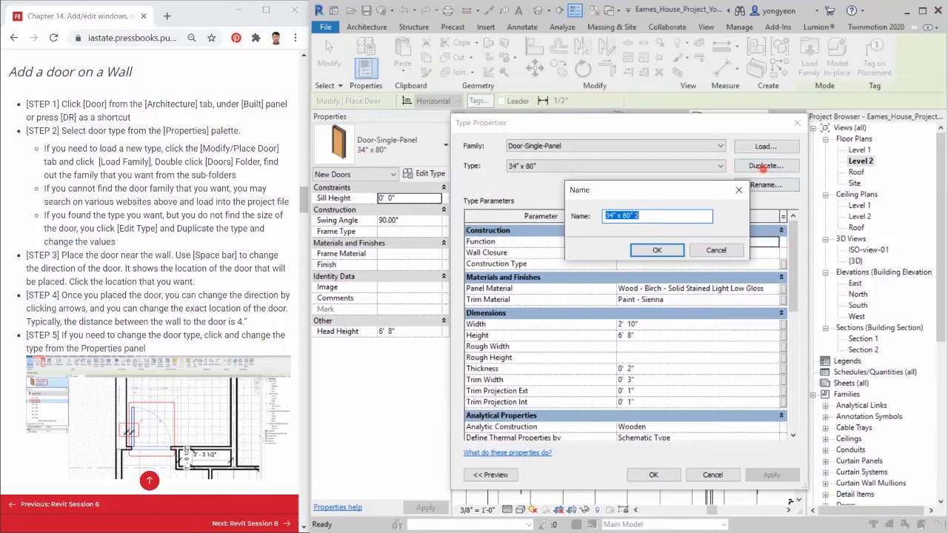
pyautogui.click(715, 249)
pyautogui.click(674, 475)
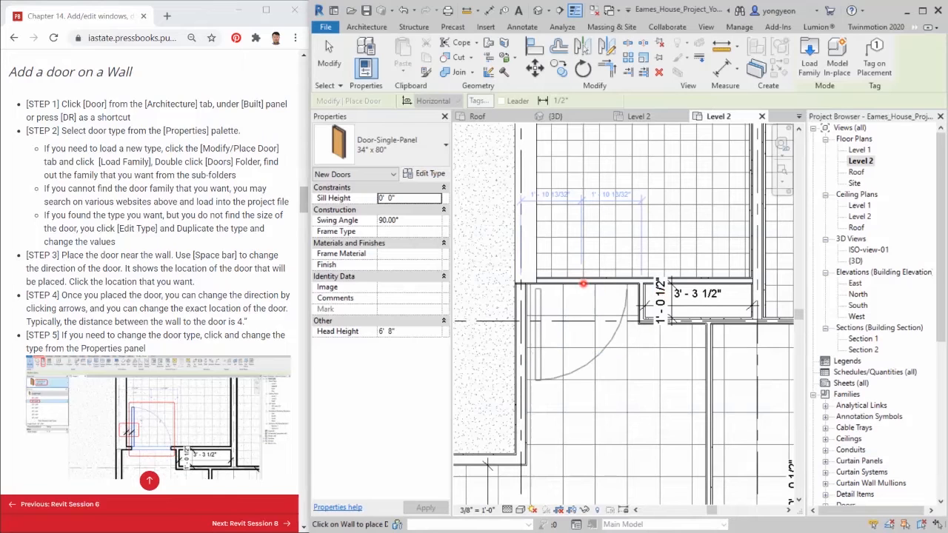
# Place the single-panel door in the short horizontal wall beside the closet, hinged at the left and swinging up into the gridded room.
pyautogui.click(583, 284)
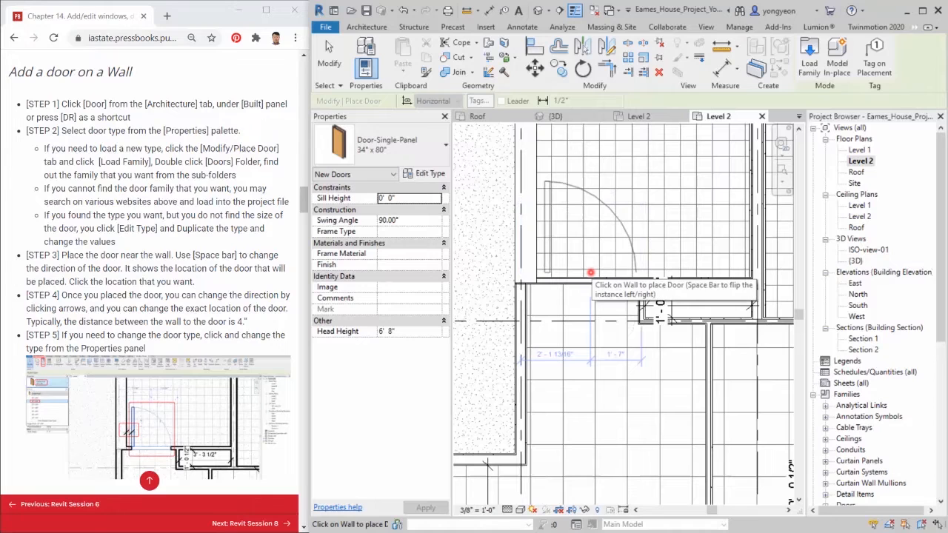
pyautogui.click(590, 272)
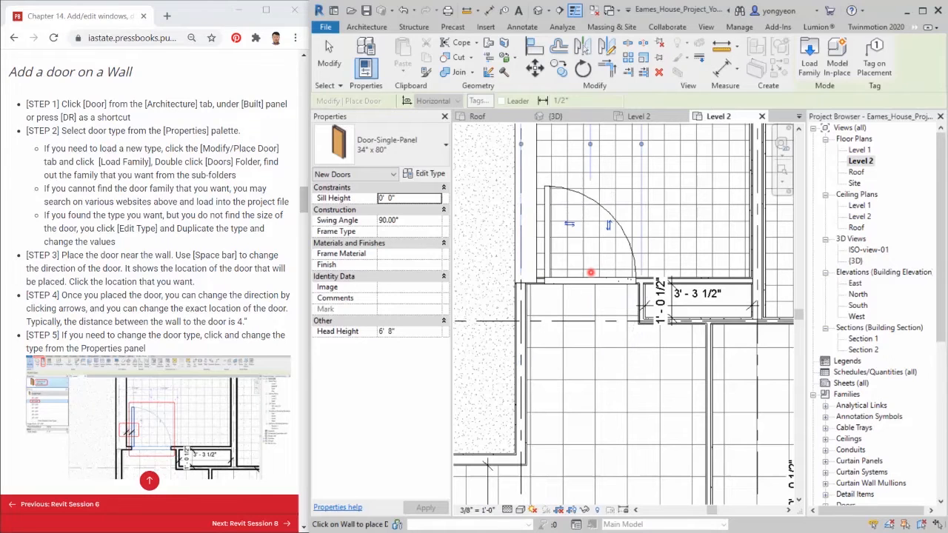
pyautogui.moveTo(651, 362); pyautogui.dragTo(624, 391, button='middle')
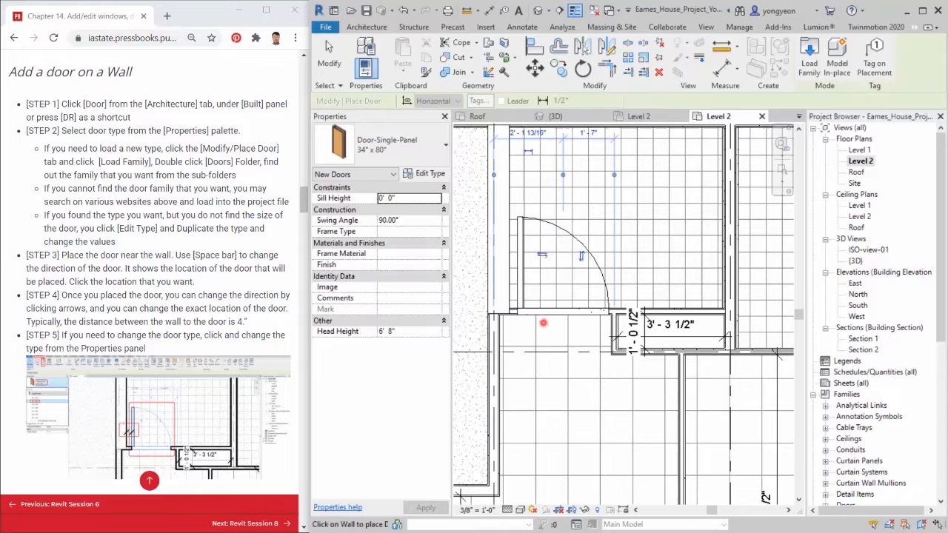
pyautogui.press('Escape')
pyautogui.press('Escape')
# Try flipping the placed door's hand and facing, returning it to a left-hinged swing into the gridded room.
pyautogui.click(542, 258)
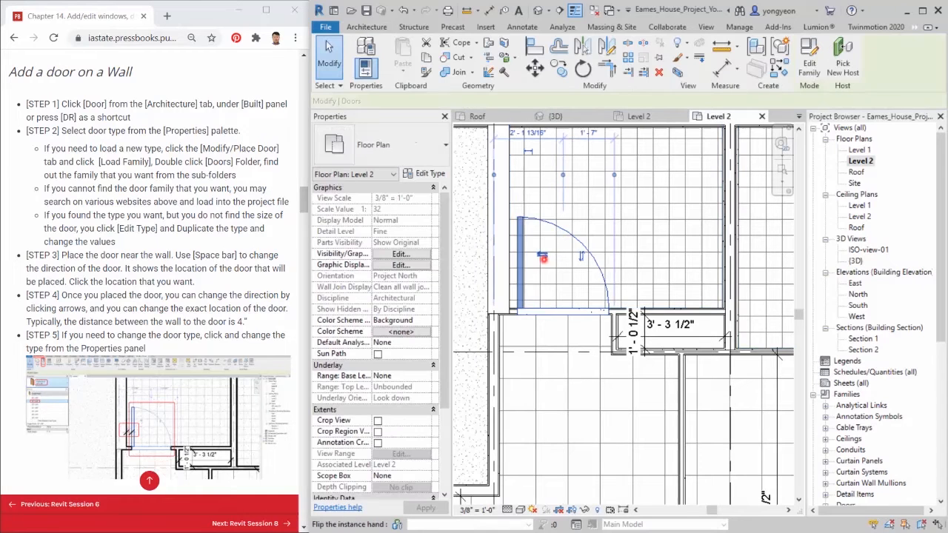
pyautogui.click(582, 256)
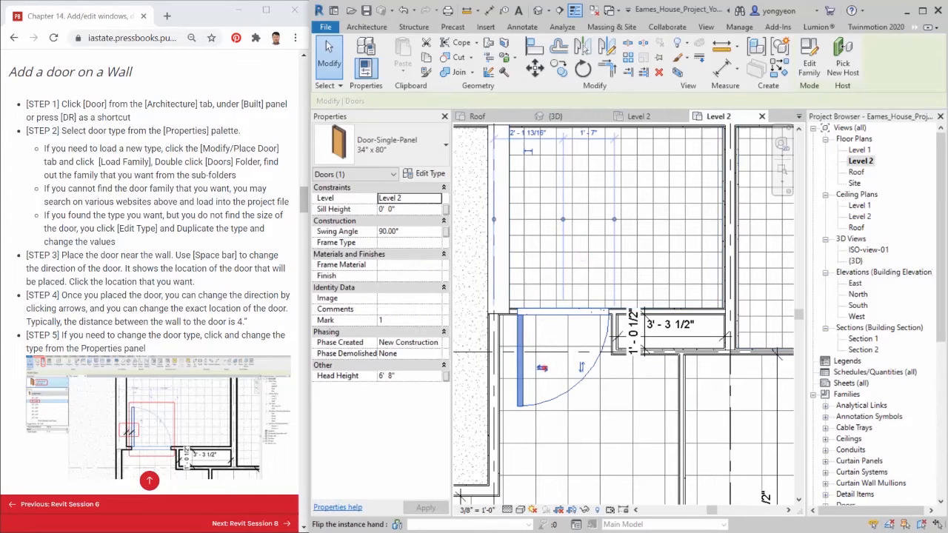
pyautogui.click(541, 368)
pyautogui.click(585, 365)
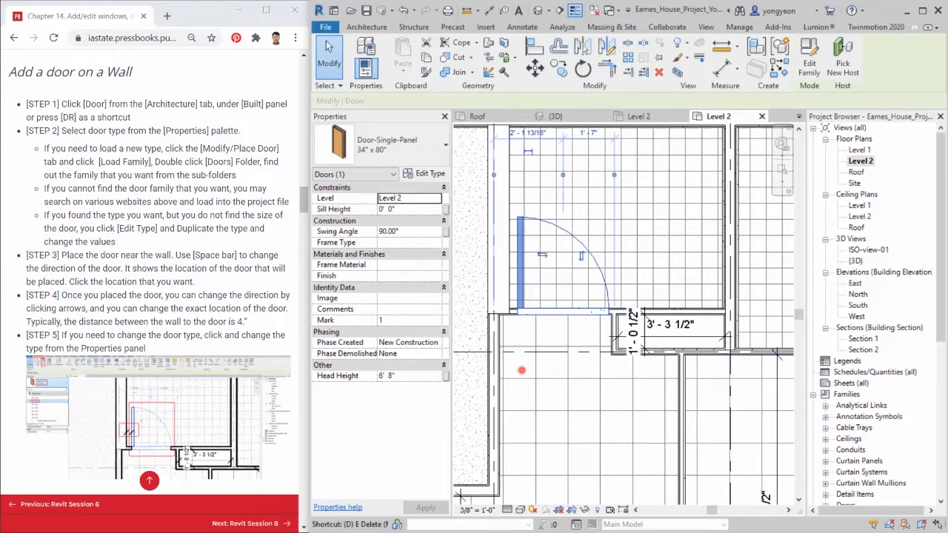
pyautogui.press('d')
pyautogui.press('i')
pyautogui.scroll(3, 510, 300)
pyautogui.click(513, 304)
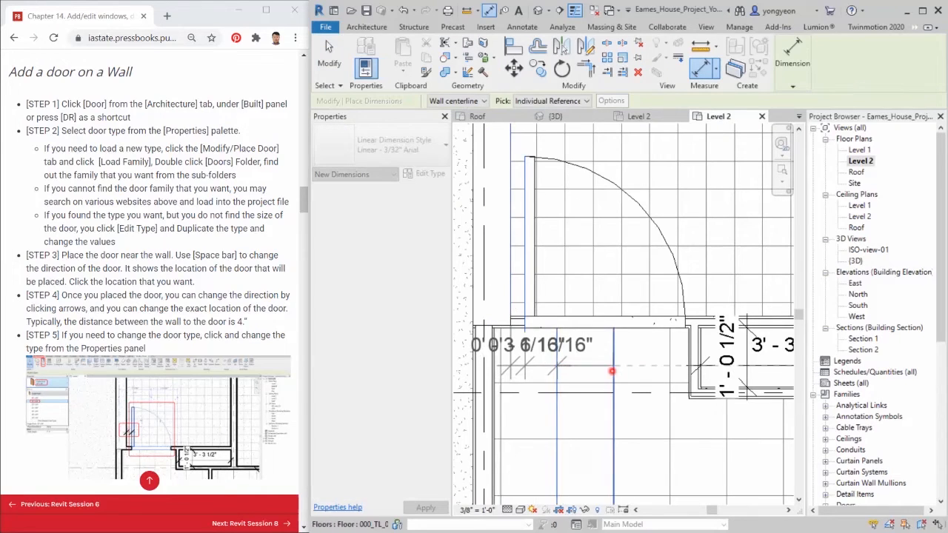
pyautogui.press('Escape')
pyautogui.press('Escape')
# Add a linear dimension below the wall from the adjacent vertical wall's face to the door's hinge-side edge.
pyautogui.press('d')
pyautogui.press('i')
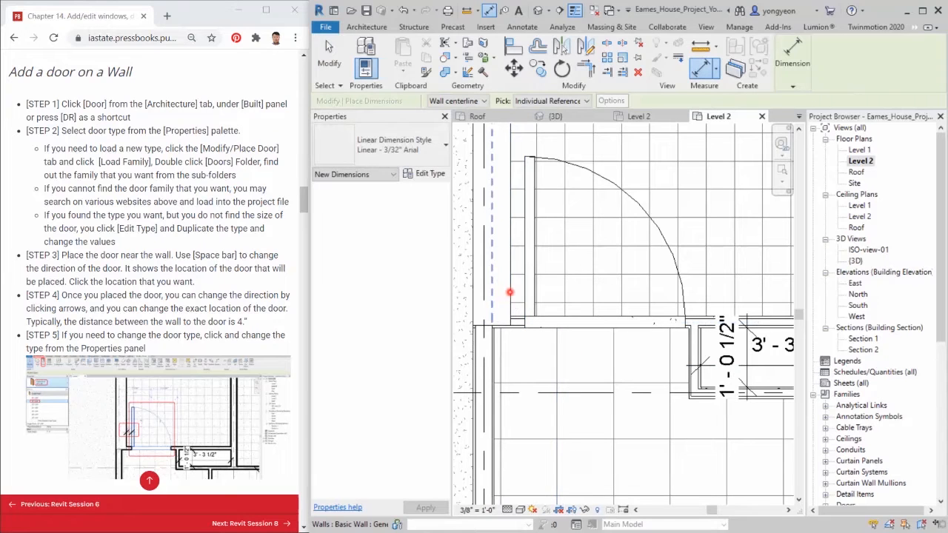
pyautogui.click(522, 288)
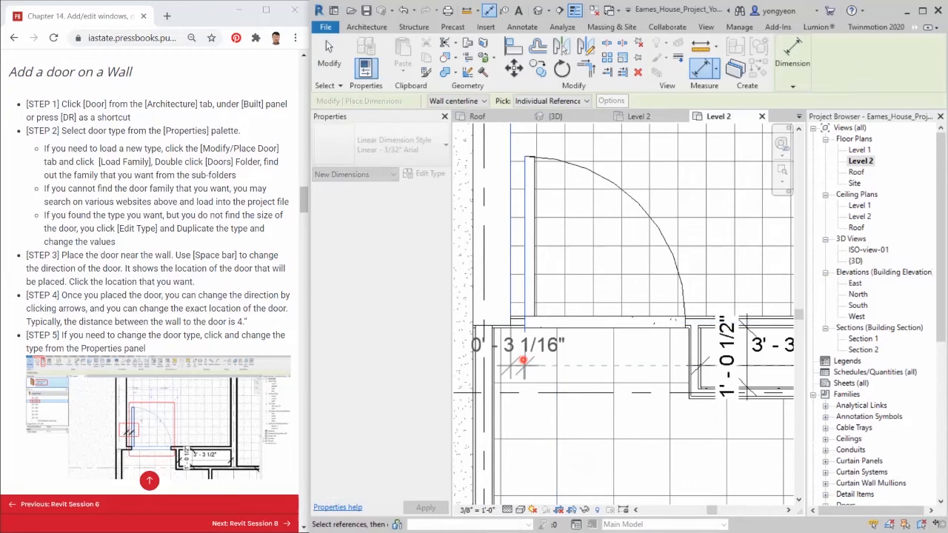
pyautogui.click(526, 364)
pyautogui.press('Escape')
# Set the distance between the vertical wall and the door's edge to 0' 4".
pyautogui.click(532, 269)
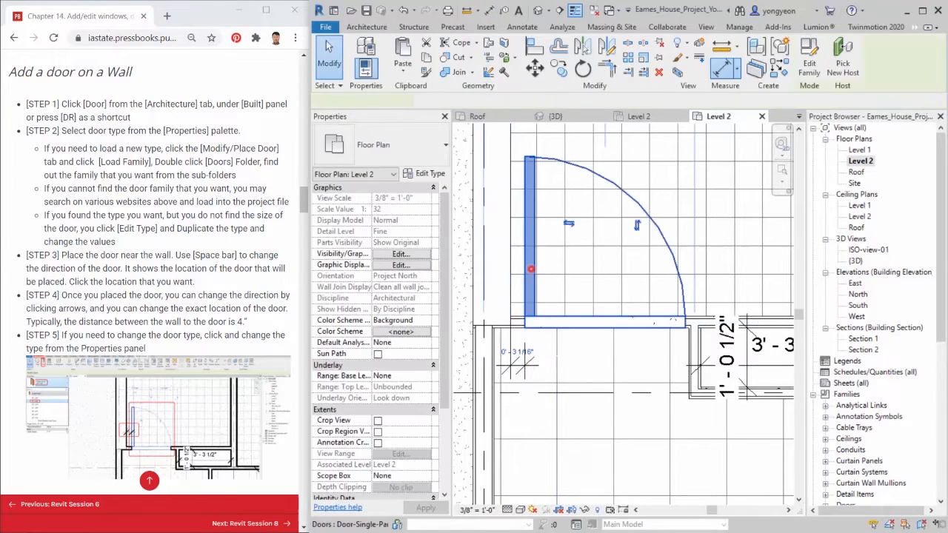
pyautogui.click(517, 345)
pyautogui.moveTo(504, 346); pyautogui.dragTo(521, 350)
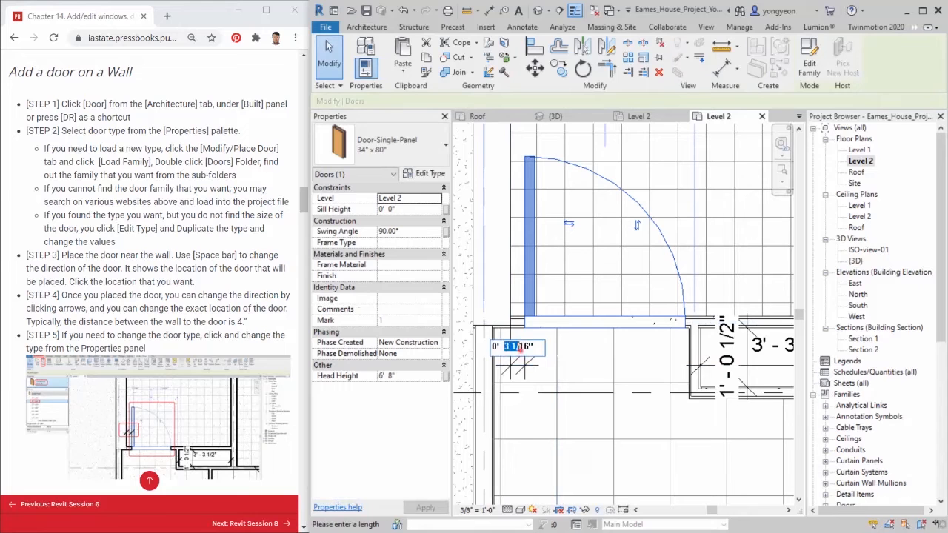
pyautogui.write('4')
pyautogui.press('Return')
pyautogui.click(656, 370)
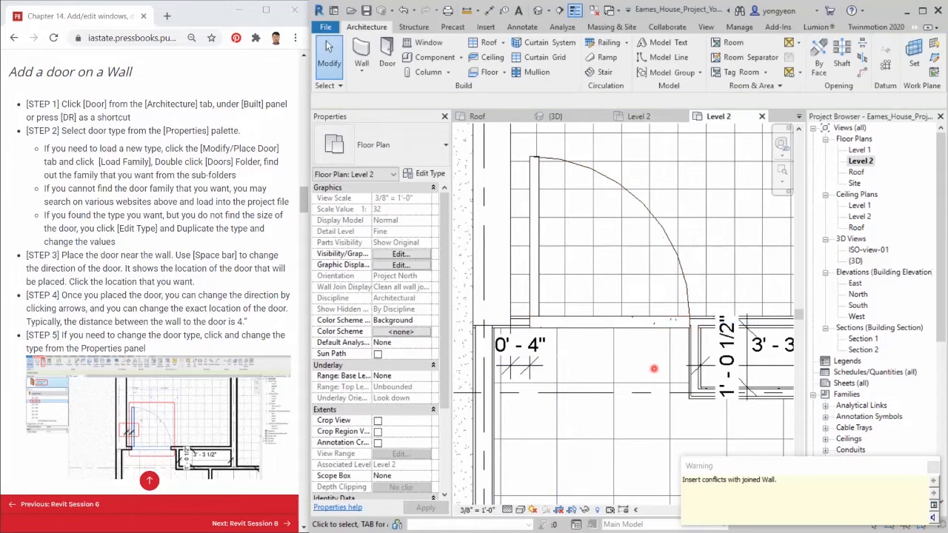
# Duplicate the placed door's type as 000_32" x 80" and reduce the new type's width to match its name.
pyautogui.click(663, 314)
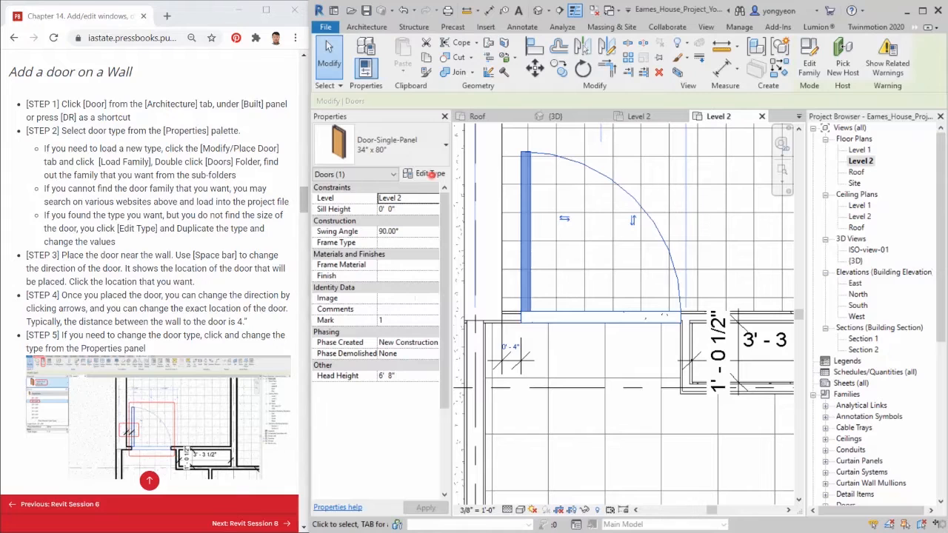
pyautogui.click(432, 152)
pyautogui.click(432, 153)
pyautogui.click(435, 176)
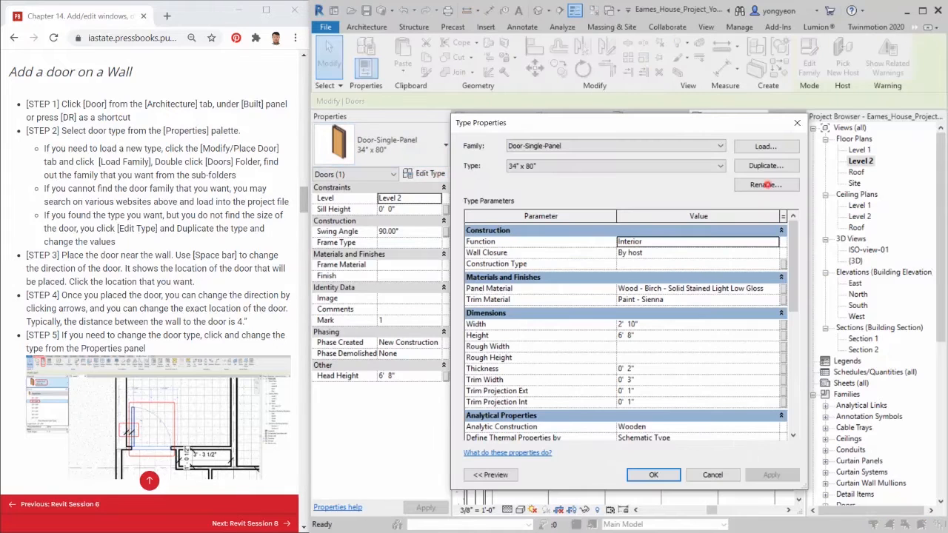
pyautogui.click(768, 184)
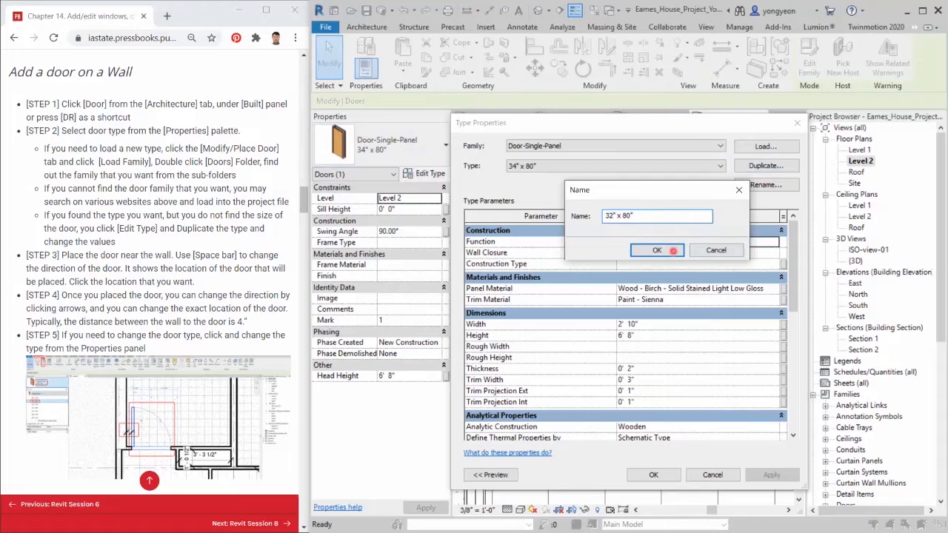
pyautogui.write('_')
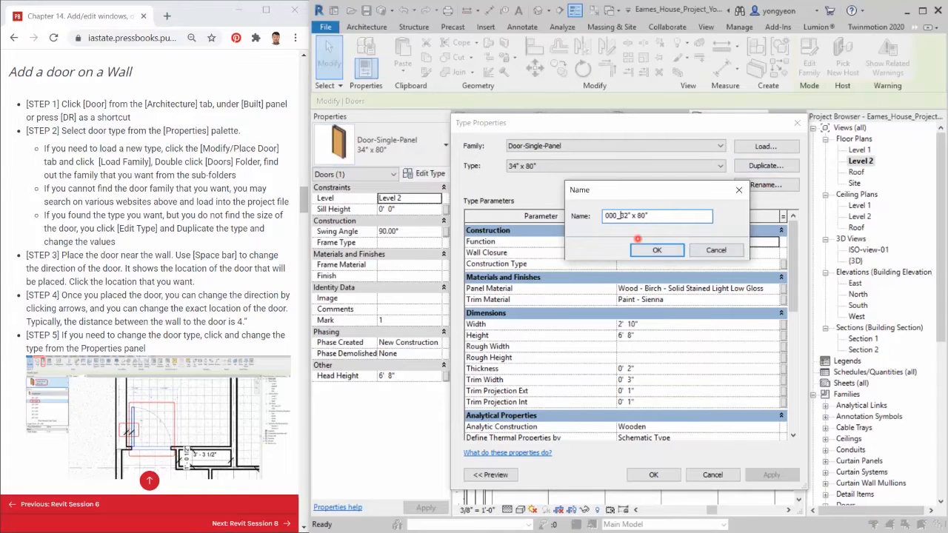
pyautogui.click(656, 249)
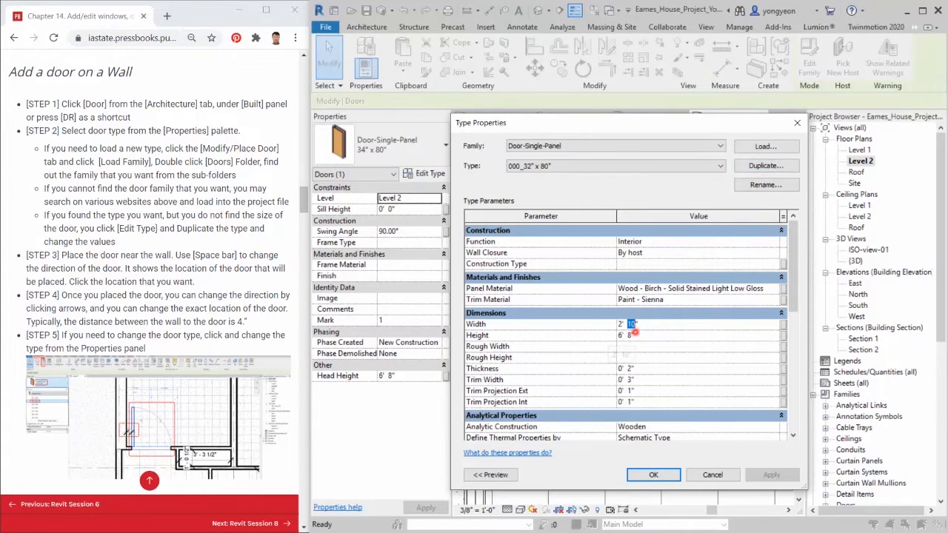
pyautogui.click(661, 477)
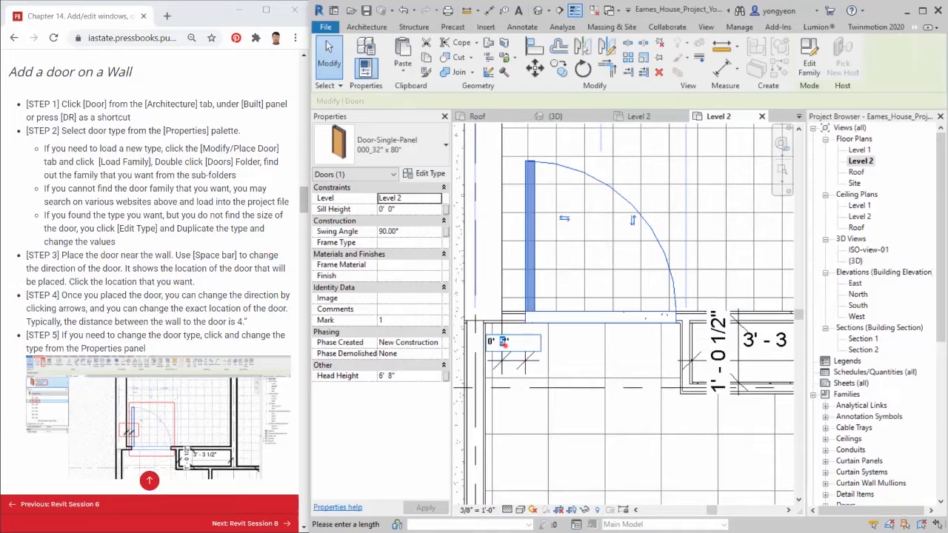
# Reset the distance between the adjacent wall and the resized door's edge to 0' 4".
pyautogui.click(504, 347)
pyautogui.scroll(-5, 567, 368)
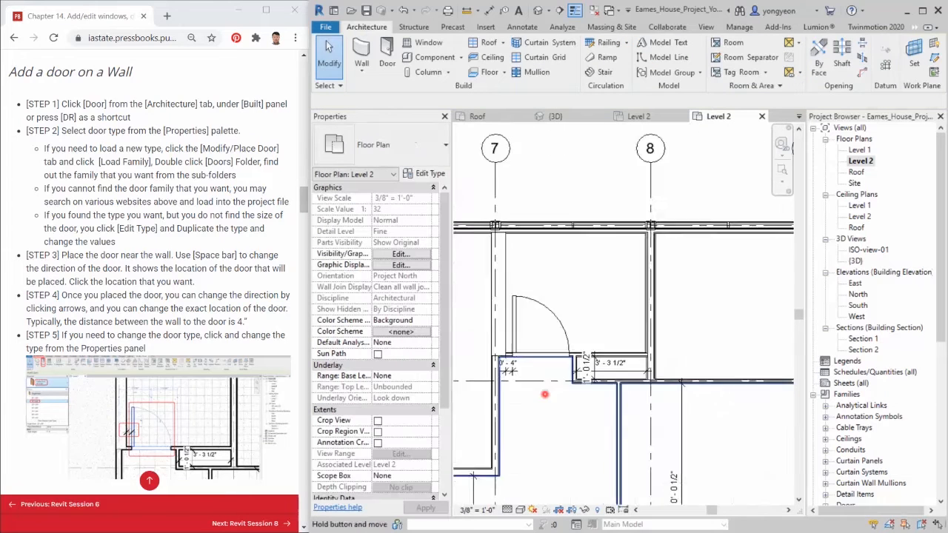
pyautogui.moveTo(519, 412); pyautogui.dragTo(614, 426, button='middle')
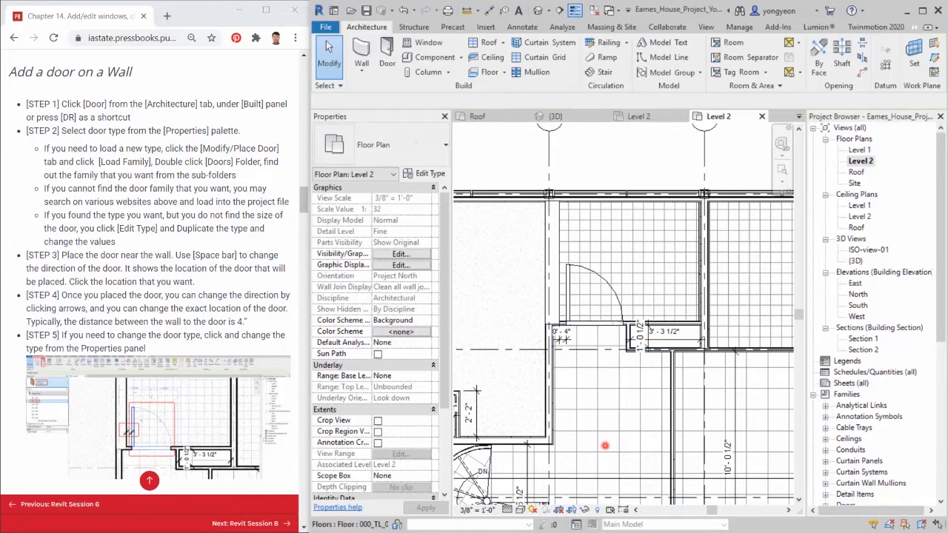
# Place a Window-Casement-Double 34" x 36" window in the outer wall of the 3' - 11 1/2" closet on Level 2.
pyautogui.moveTo(589, 458); pyautogui.dragTo(638, 286, button='middle')
pyautogui.click(420, 43)
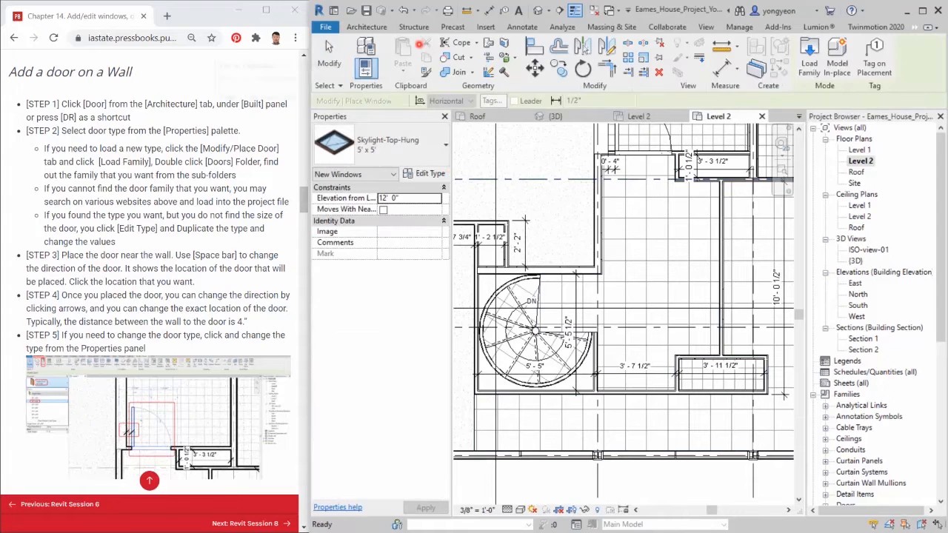
pyautogui.click(385, 145)
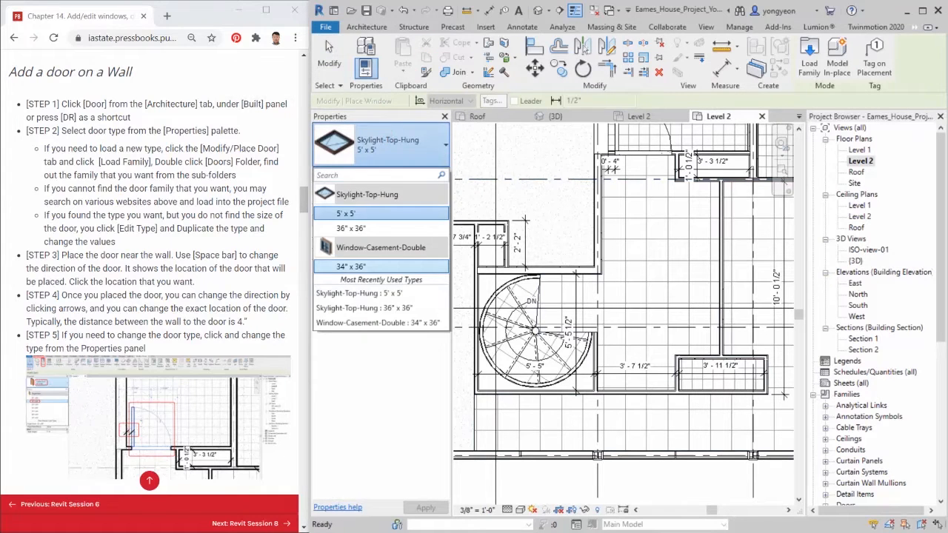
pyautogui.click(351, 267)
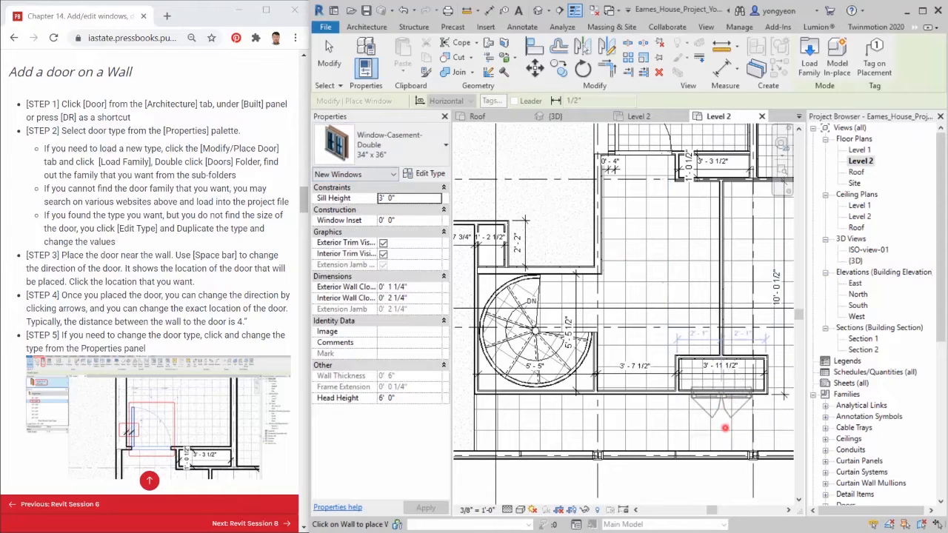
pyautogui.click(723, 412)
pyautogui.moveTo(722, 424); pyautogui.dragTo(702, 416, button='middle')
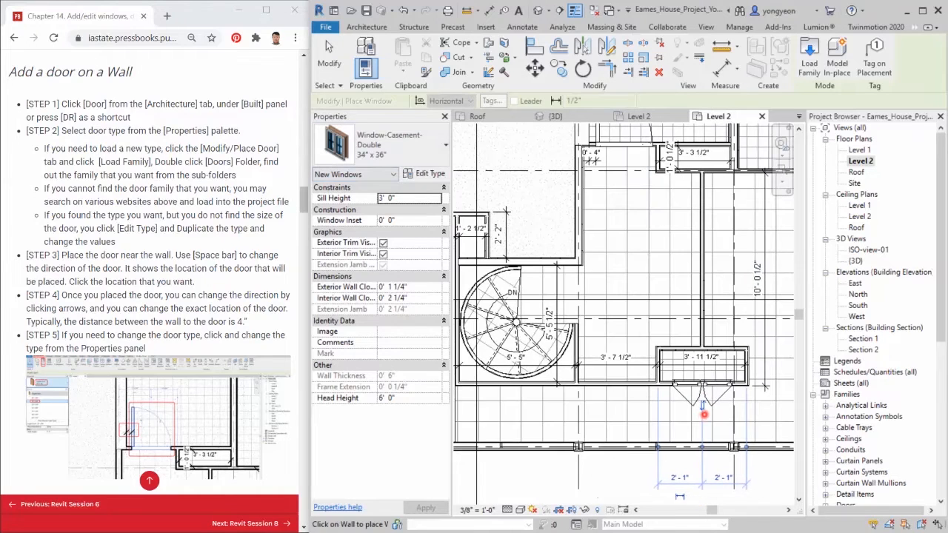
pyautogui.scroll(3, 705, 404)
pyautogui.press('Escape')
pyautogui.press('Escape')
# Set the sill height of the placed casement window to 5' 0".
pyautogui.click(690, 362)
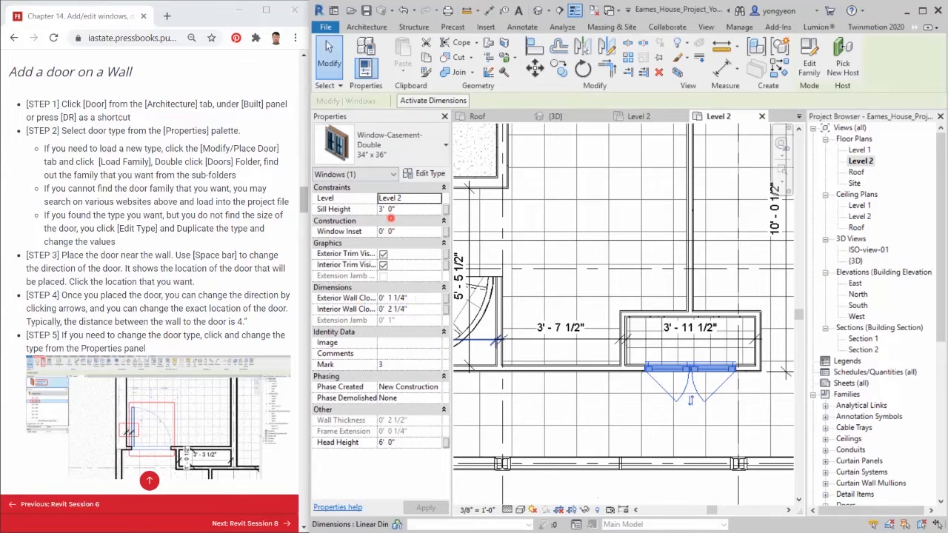
pyautogui.click(402, 210)
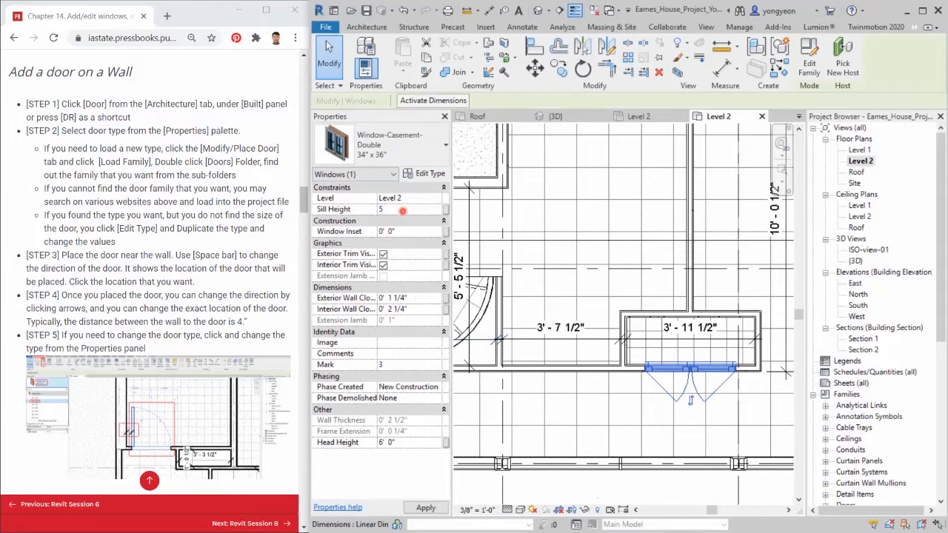
pyautogui.click(720, 393)
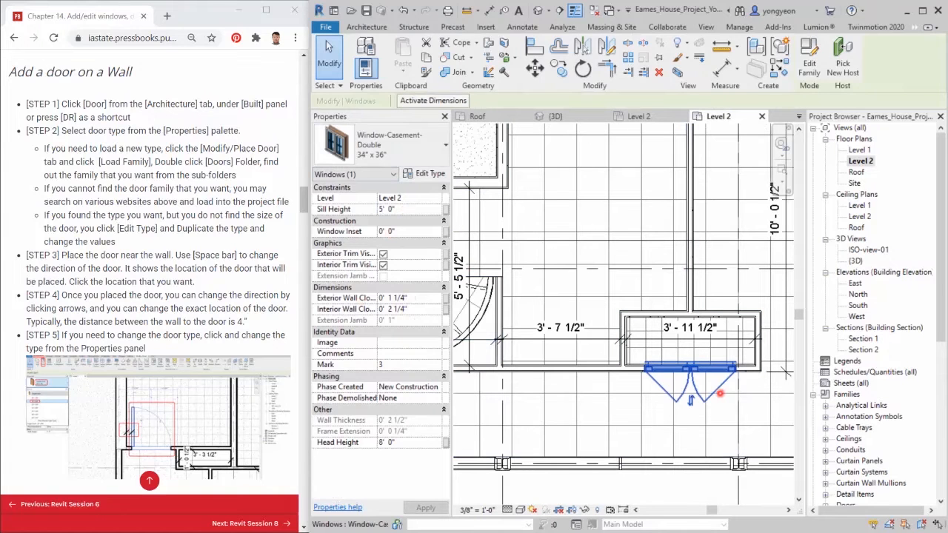
pyautogui.scroll(-1, 649, 265)
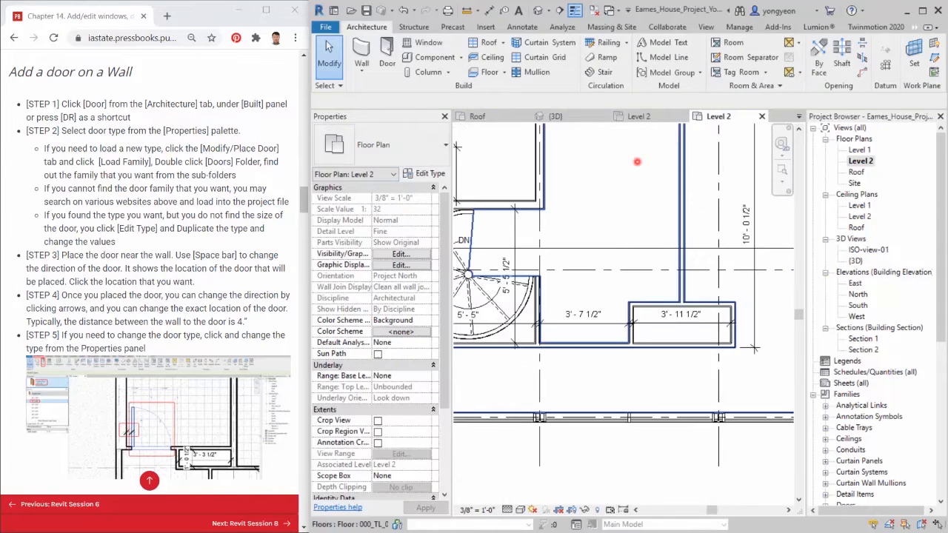
# Start placing a window with the Skylight-Top-Hung 5' x 5' type.
pyautogui.moveTo(643, 186); pyautogui.dragTo(646, 222, button='middle')
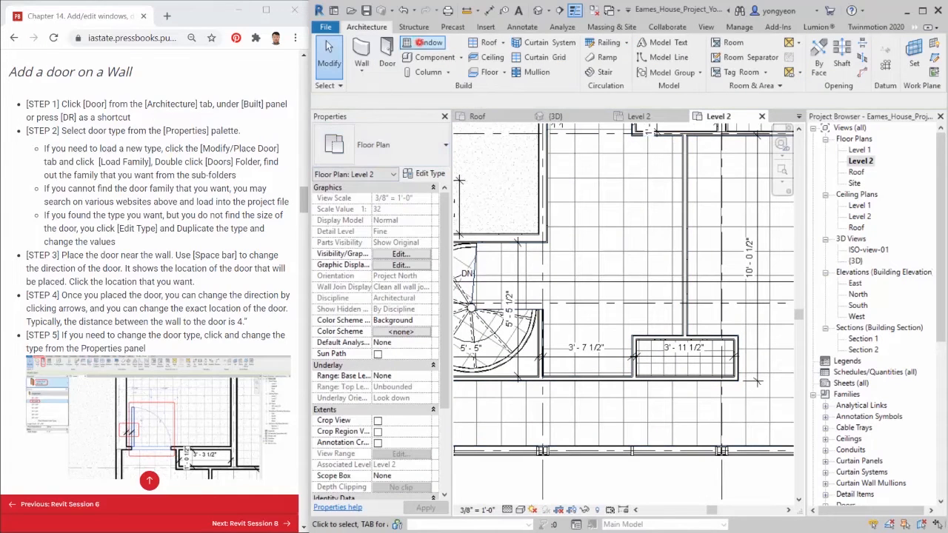
pyautogui.click(419, 42)
pyautogui.click(379, 145)
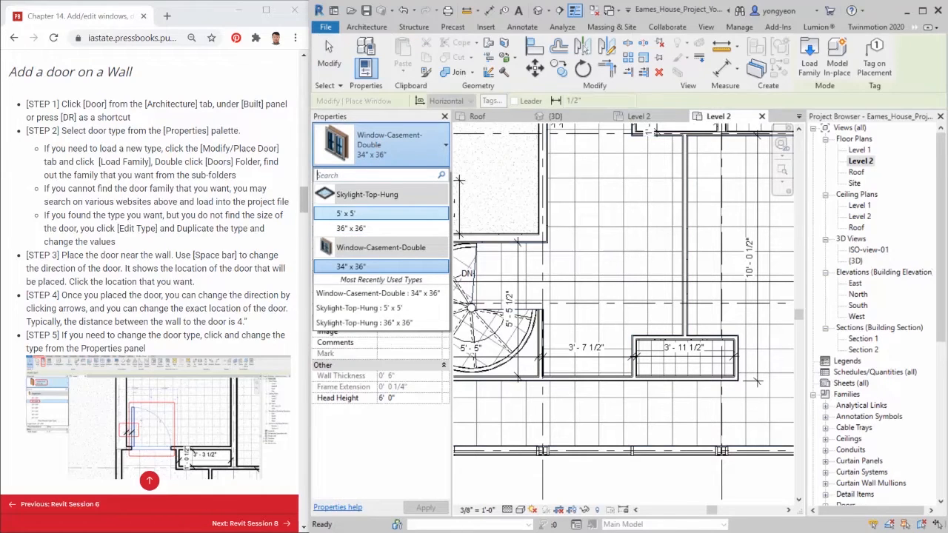
pyautogui.click(346, 213)
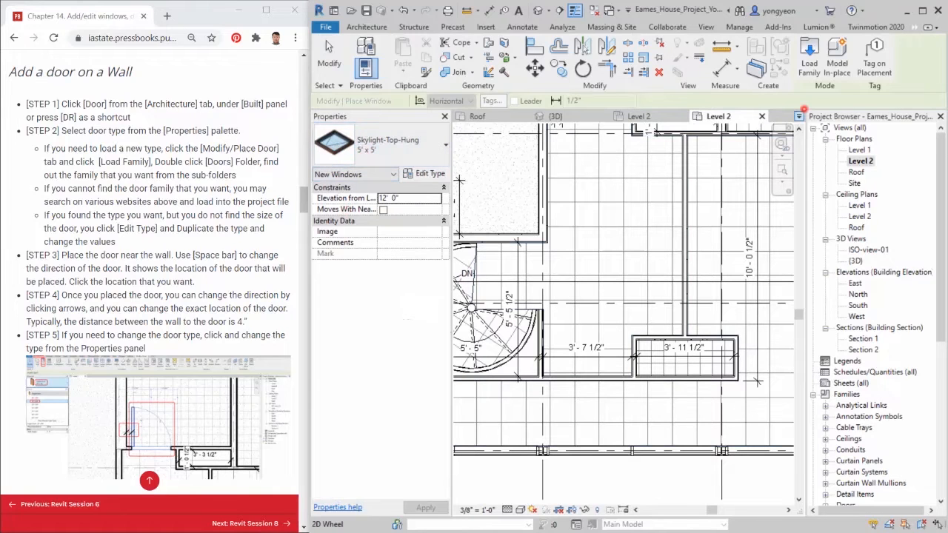
# Browse the US Imperial Windows library folder for the Skylight-Top-Hung family, and leave without loading it.
pyautogui.click(808, 59)
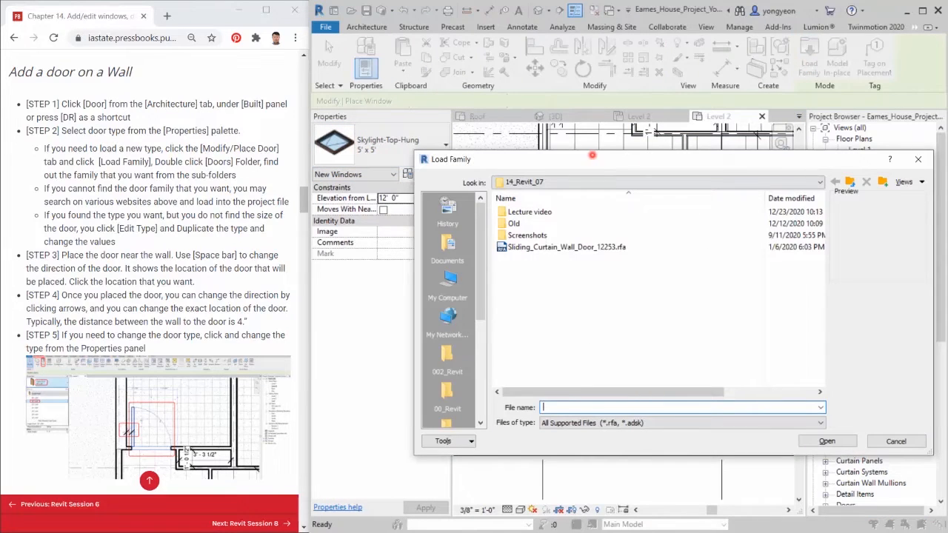
pyautogui.moveTo(590, 159); pyautogui.dragTo(568, 161)
pyautogui.scroll(-3, 433, 392)
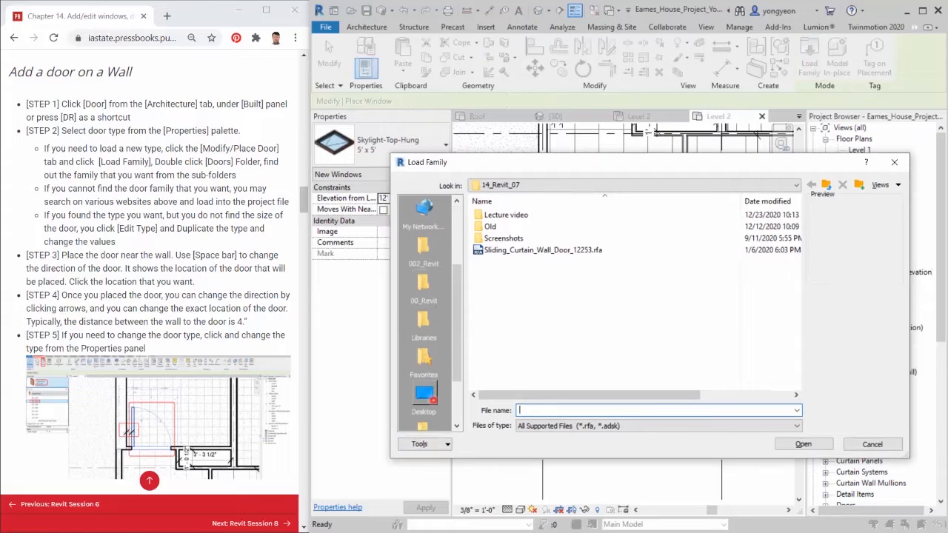
pyautogui.click(418, 320)
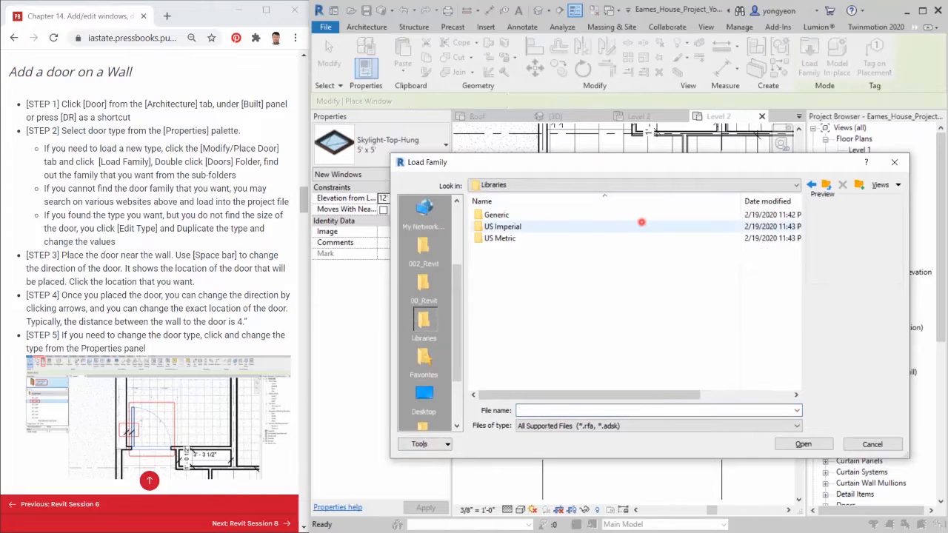
pyautogui.doubleClick(641, 226)
pyautogui.scroll(-10, 650, 267)
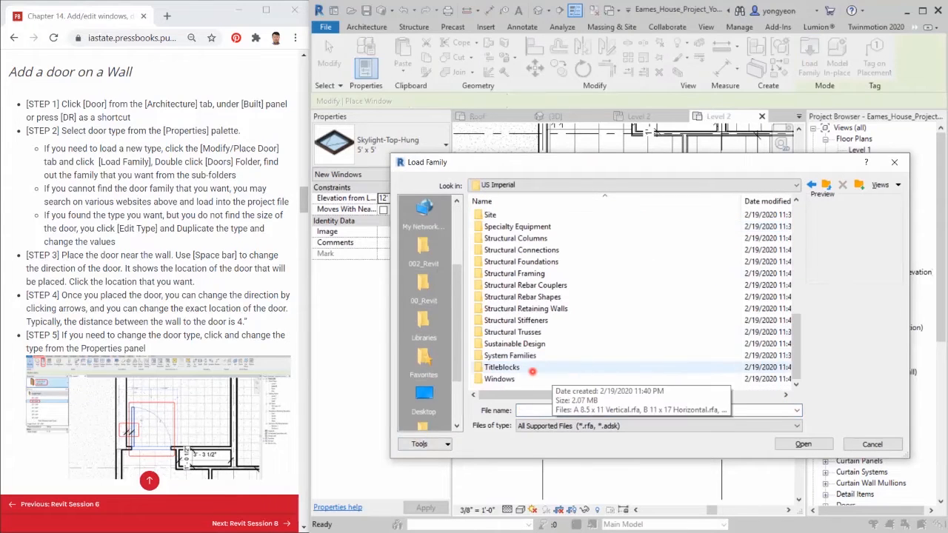
pyautogui.doubleClick(519, 379)
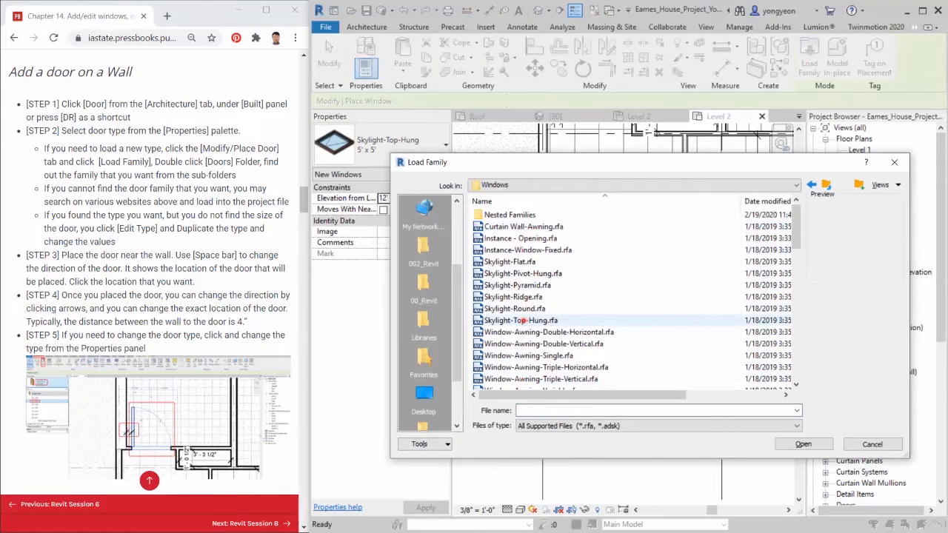
pyautogui.click(526, 321)
pyautogui.click(872, 444)
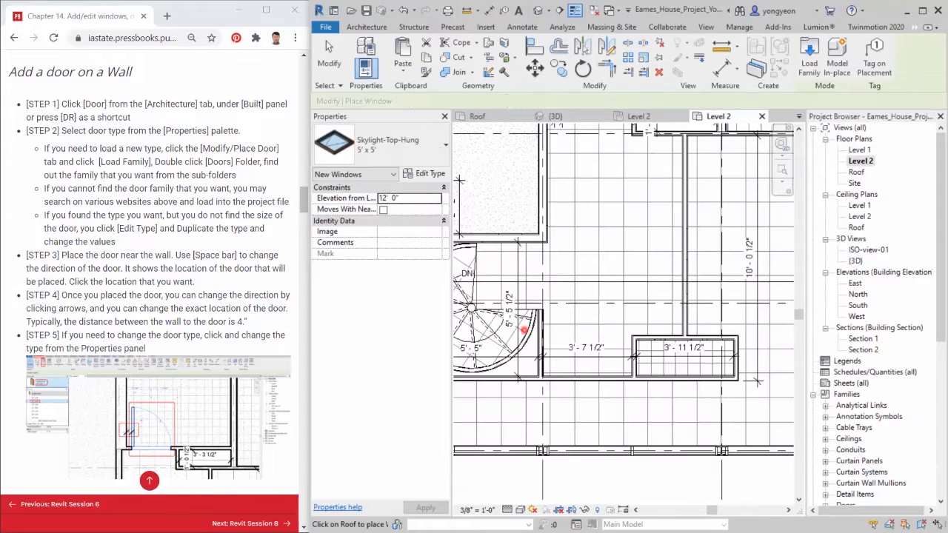
# Review the skylight's type properties and place the Skylight-Top-Hung 5' x 5' on the roof above the spiral stair in the 3D view.
pyautogui.click(420, 173)
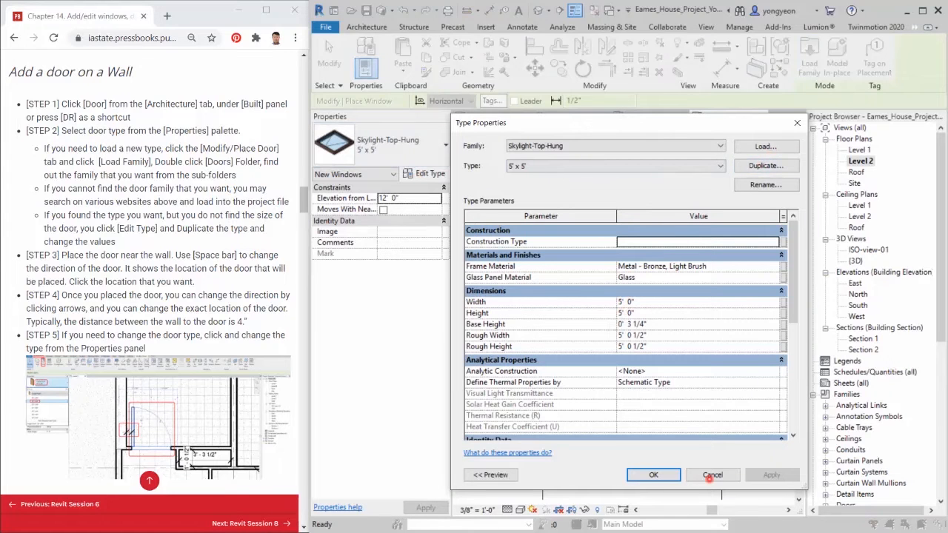
pyautogui.click(653, 476)
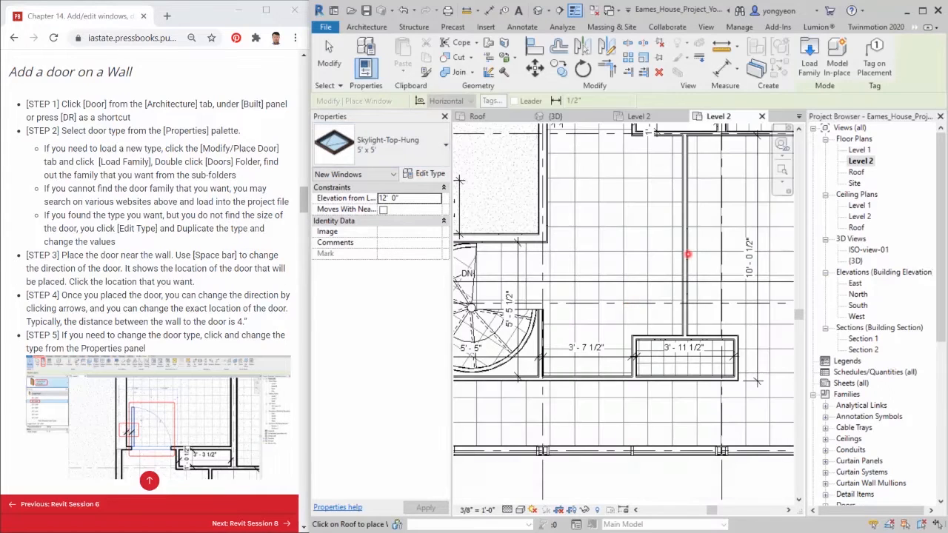
pyautogui.click(557, 116)
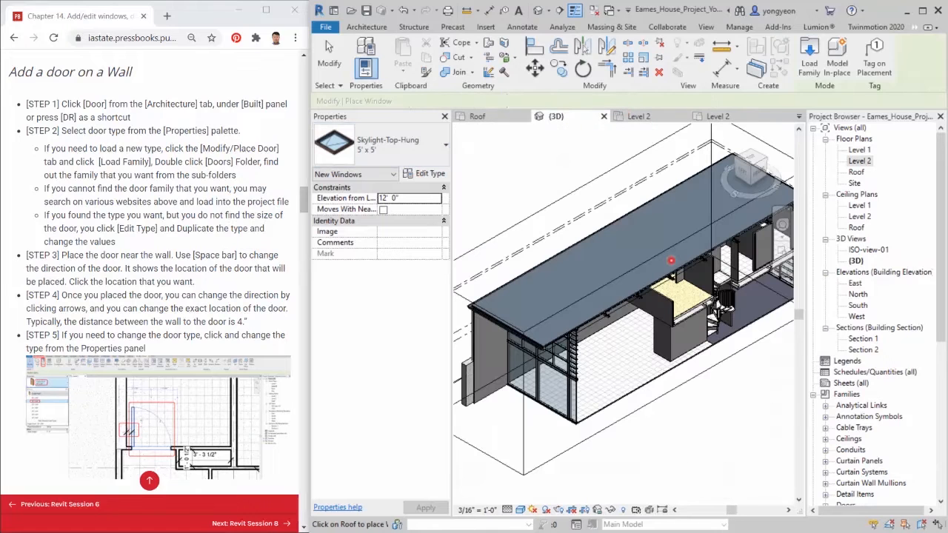
pyautogui.keyDown('shift'); pyautogui.moveTo(692, 244); pyautogui.dragTo(589, 293, button='middle'); pyautogui.keyUp('shift')
pyautogui.click(588, 293)
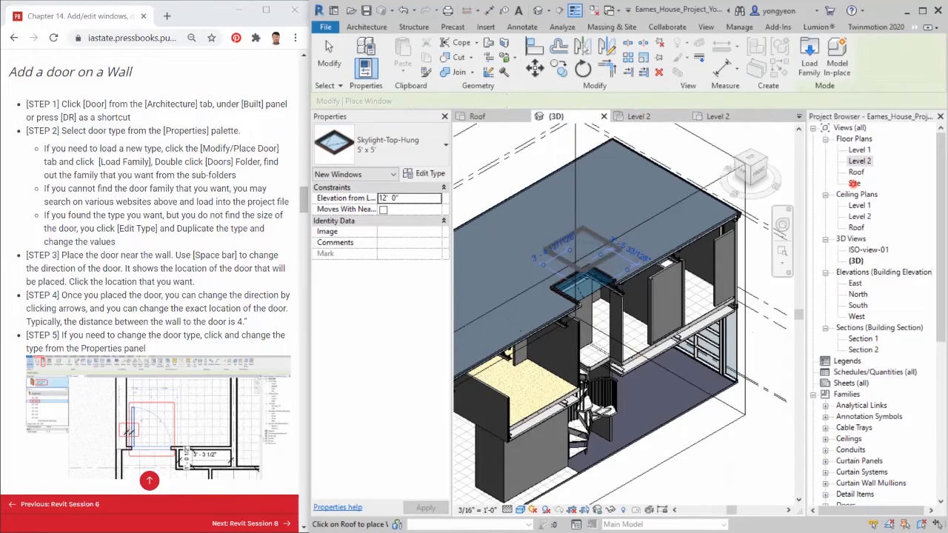
pyautogui.press('Escape')
# Align the skylight's center in both directions to the spiral stair's green reference lines in the Roof floor plan.
pyautogui.doubleClick(856, 171)
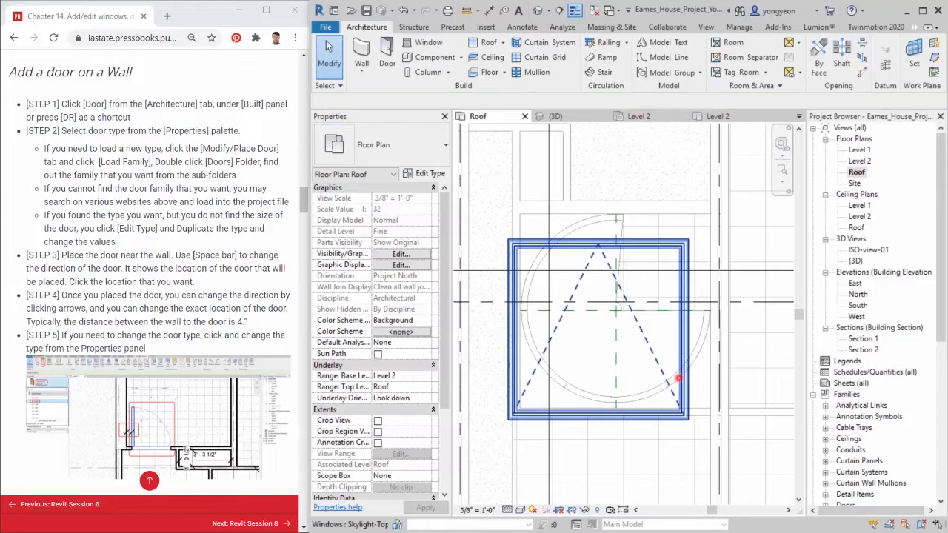
pyautogui.click(674, 377)
pyautogui.press('Escape')
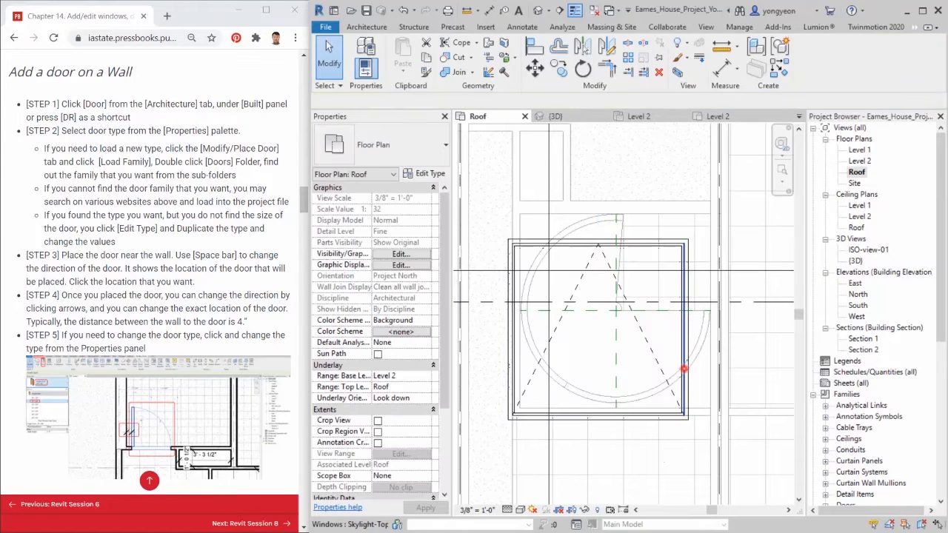
pyautogui.press('a')
pyautogui.press('l')
pyautogui.click(701, 311)
pyautogui.click(675, 335)
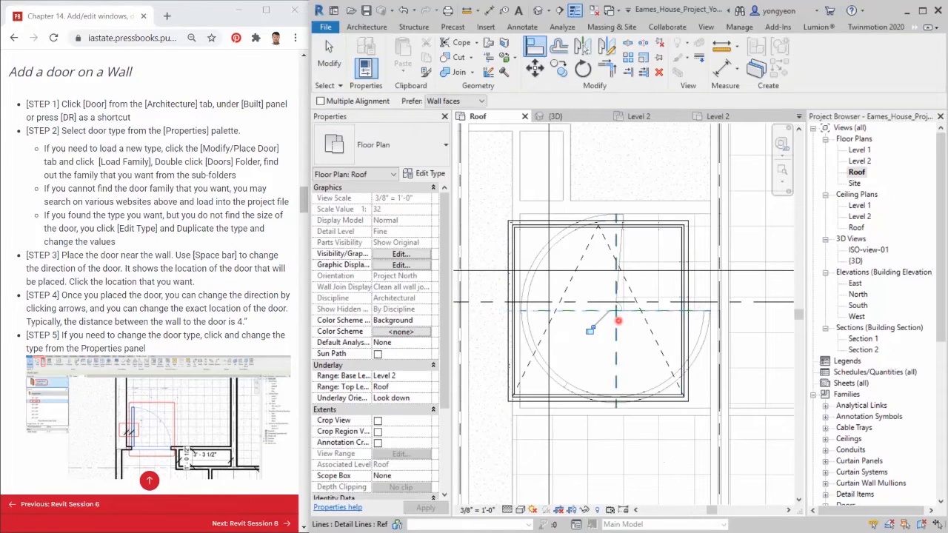
pyautogui.click(615, 333)
pyautogui.click(594, 343)
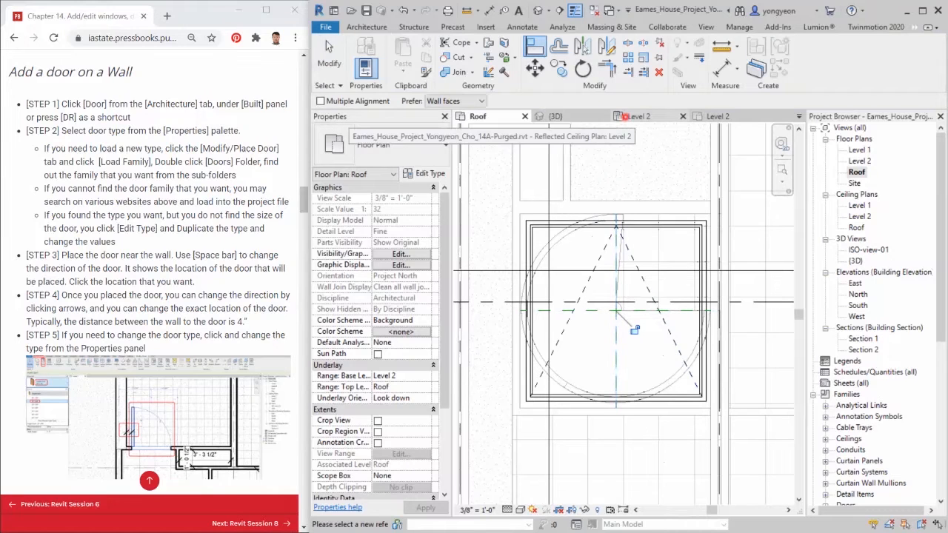
# Open the boundary sketch of the compound ceiling beneath the skylight, check it in the Level 2 ceiling plan, and close it.
pyautogui.click(622, 117)
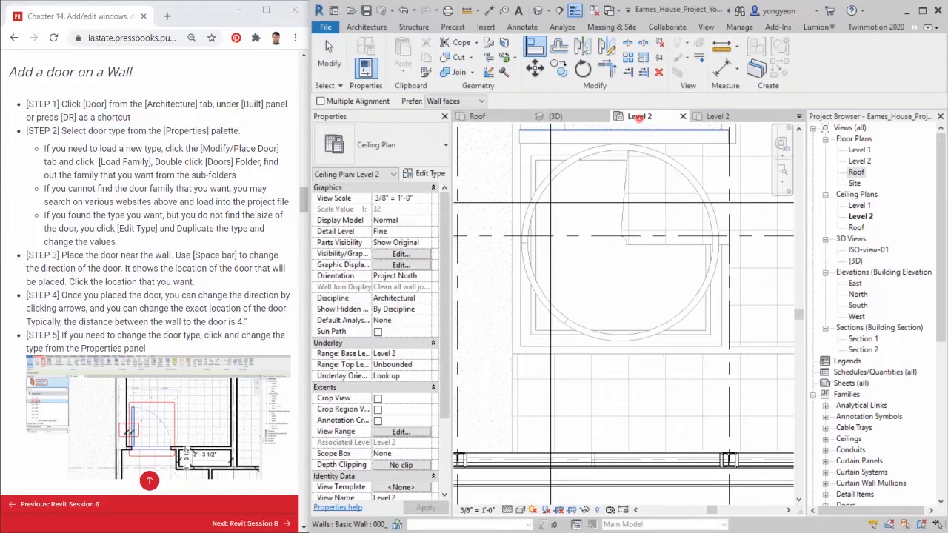
pyautogui.click(555, 116)
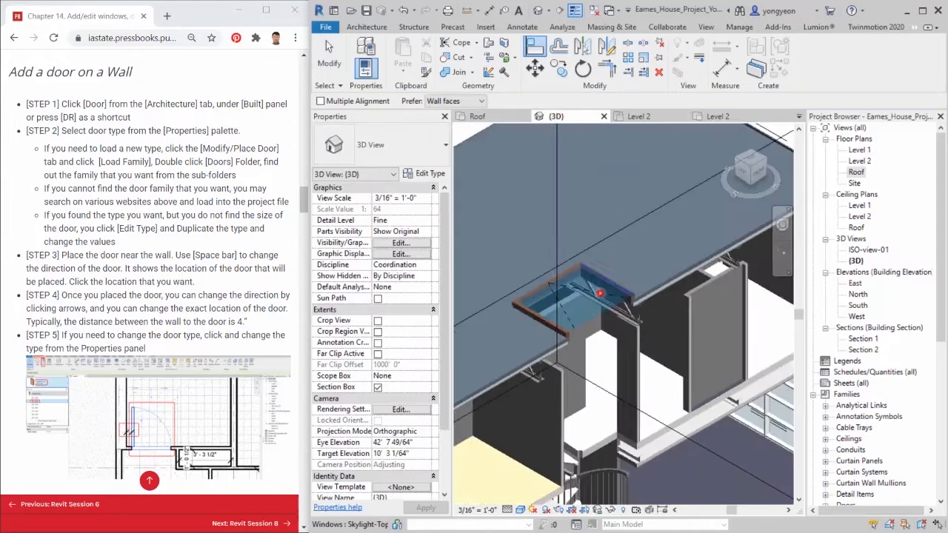
pyautogui.scroll(2, 568, 337)
pyautogui.press('Escape')
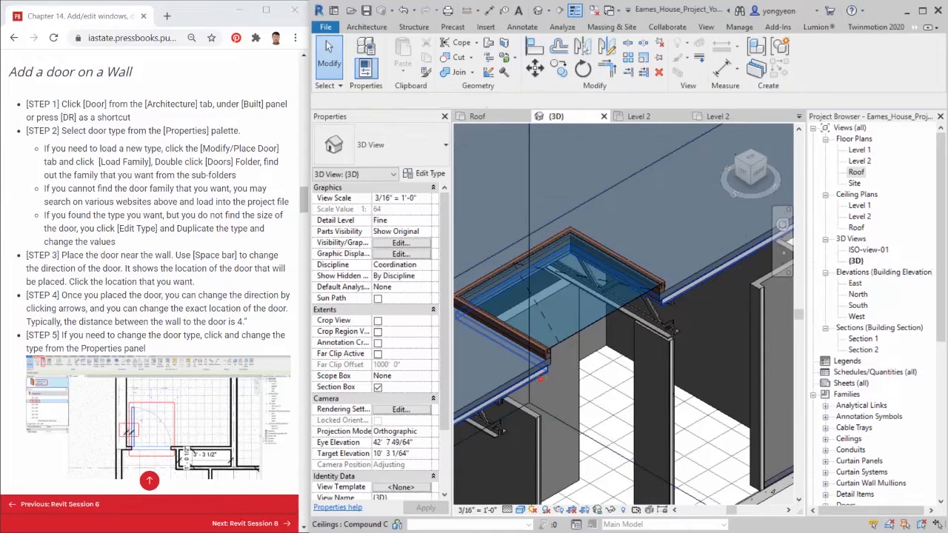
pyautogui.click(541, 378)
pyautogui.click(806, 81)
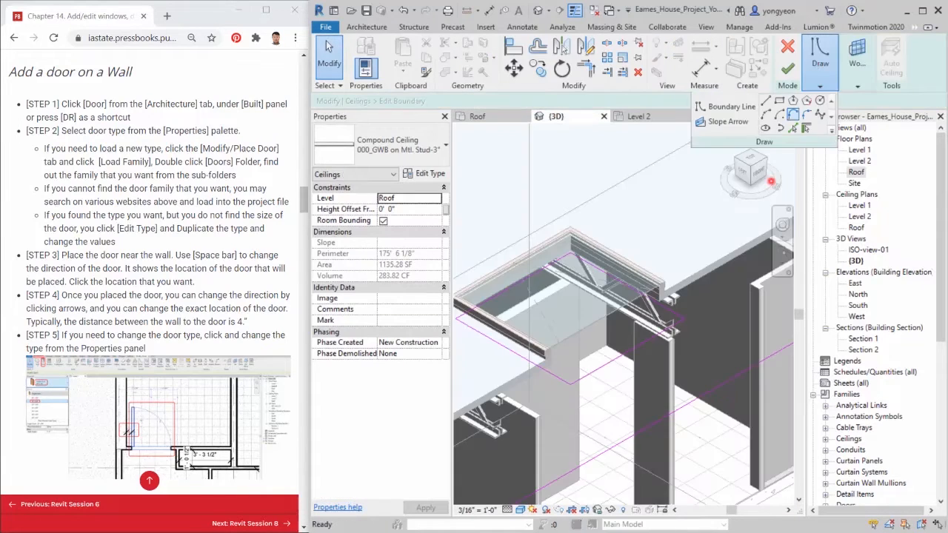
pyautogui.click(648, 116)
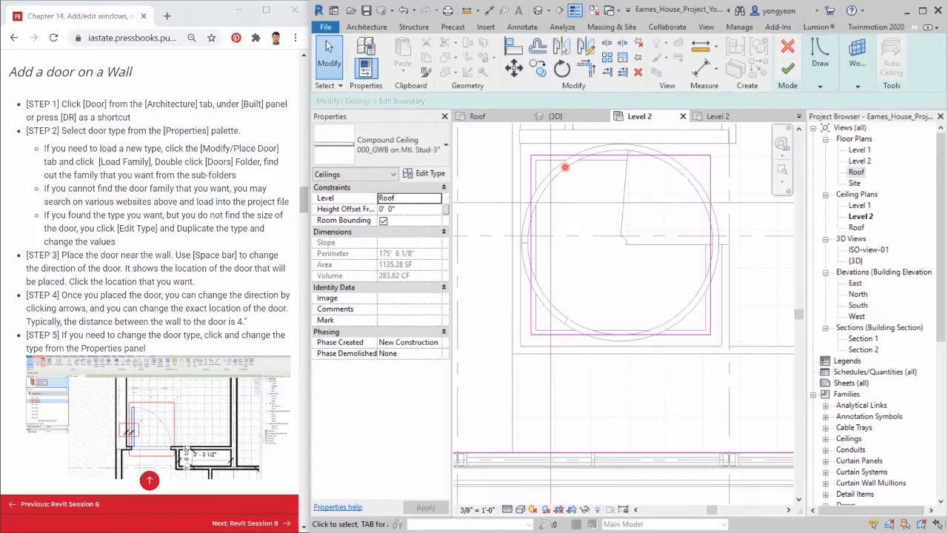
pyautogui.click(807, 63)
pyautogui.click(788, 68)
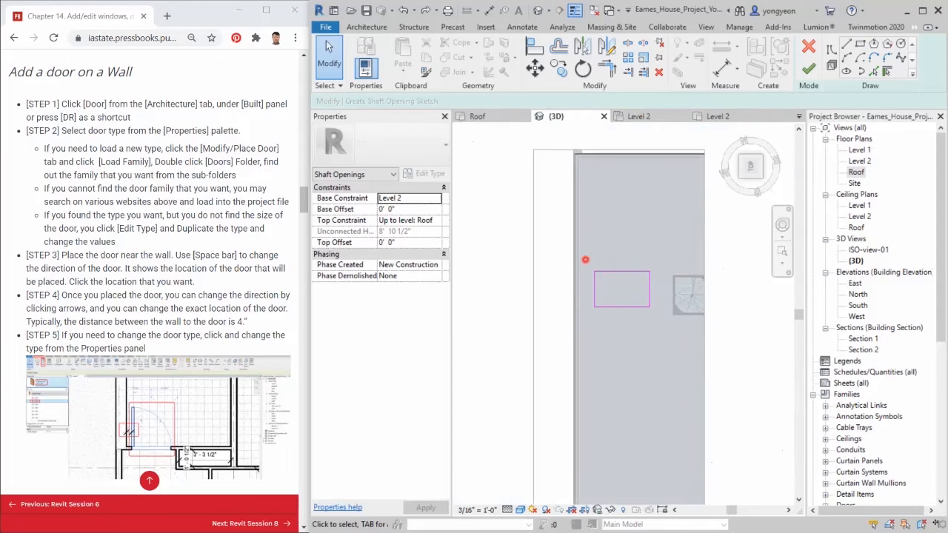
# Set the rectangular shaft opening's top constraint to Unconnected with a 20' 0" height, and finish its sketch.
pyautogui.click(407, 220)
pyautogui.click(436, 220)
pyautogui.click(436, 220)
pyautogui.click(436, 220)
pyautogui.scroll(1, 412, 231)
pyautogui.click(413, 232)
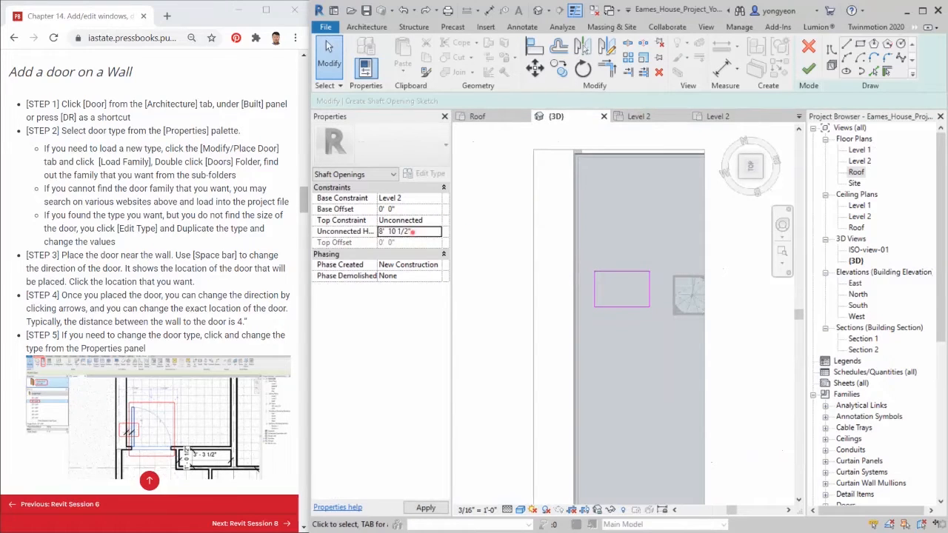
pyautogui.write("20'  0")
pyautogui.click(807, 68)
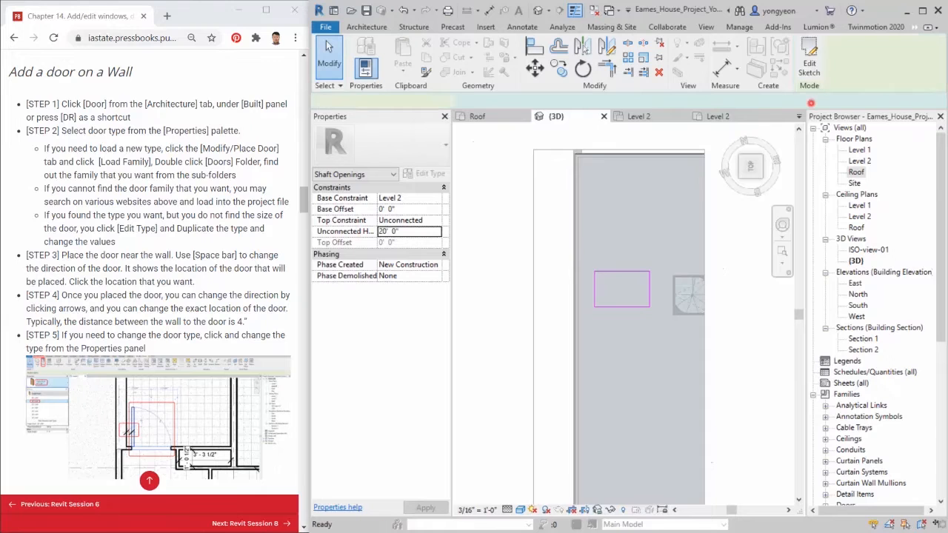
# Shorten the shaft opening through the roof in the isometric 3D view to an unconnected height of about 15' 8".
pyautogui.click(761, 178)
pyautogui.scroll(-3, 621, 289)
pyautogui.click(557, 216)
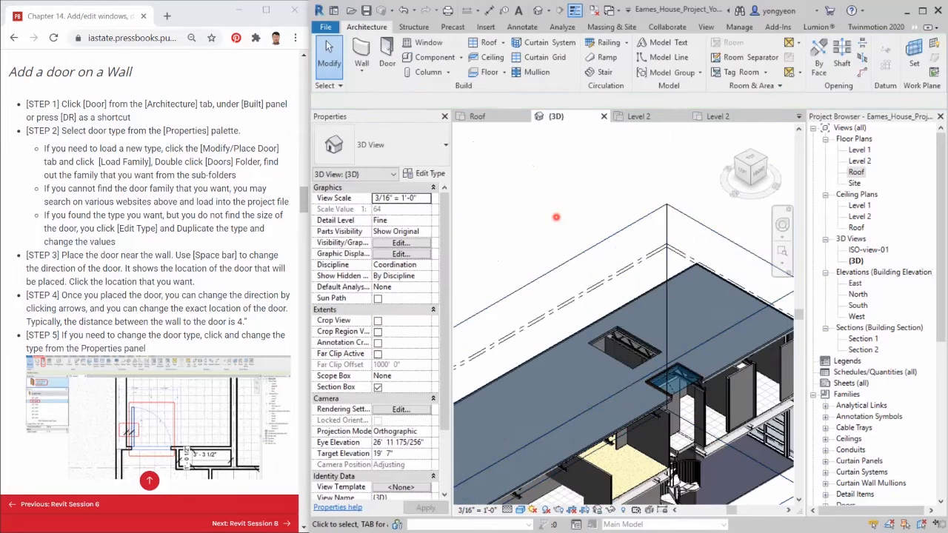
pyautogui.scroll(4, 643, 381)
pyautogui.moveTo(638, 379); pyautogui.dragTo(610, 384, button='middle')
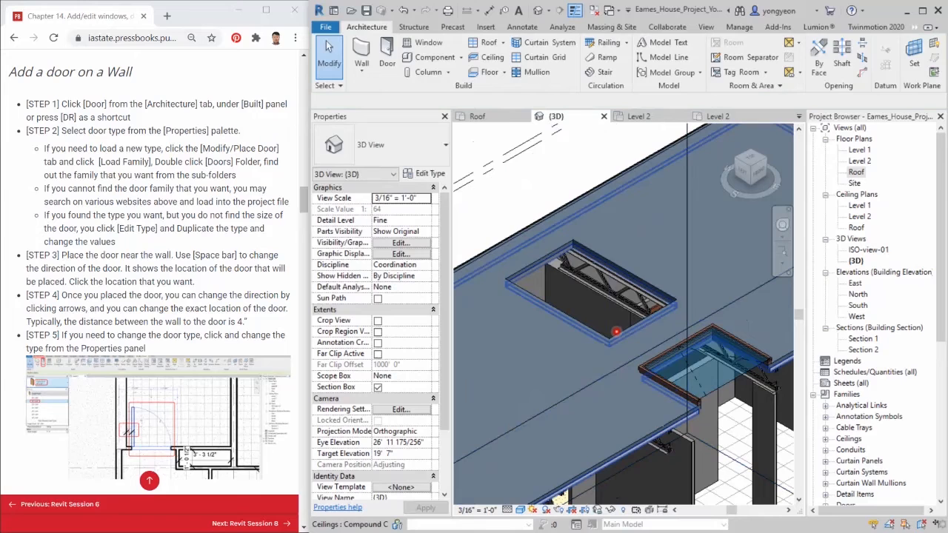
pyautogui.click(616, 332)
pyautogui.scroll(-3, 616, 332)
pyautogui.moveTo(603, 196); pyautogui.dragTo(602, 236)
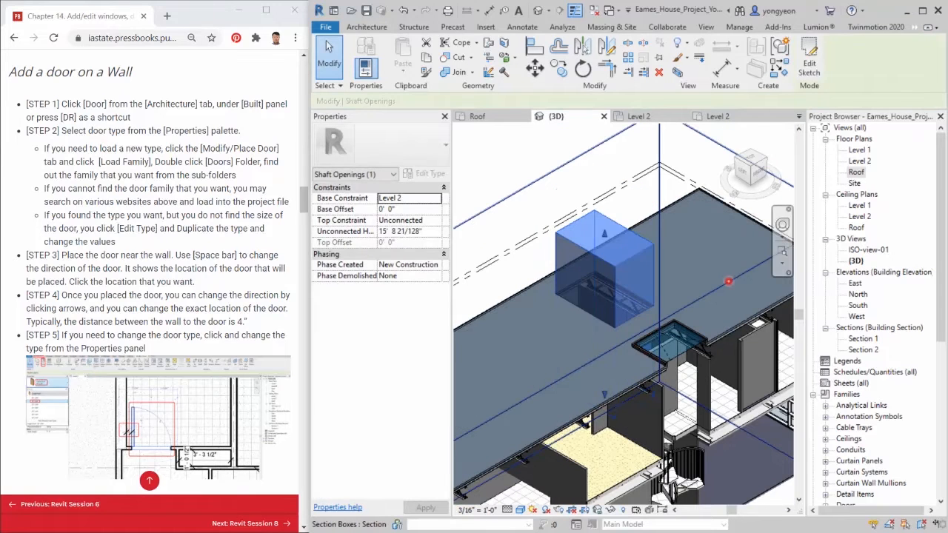
pyautogui.click(727, 281)
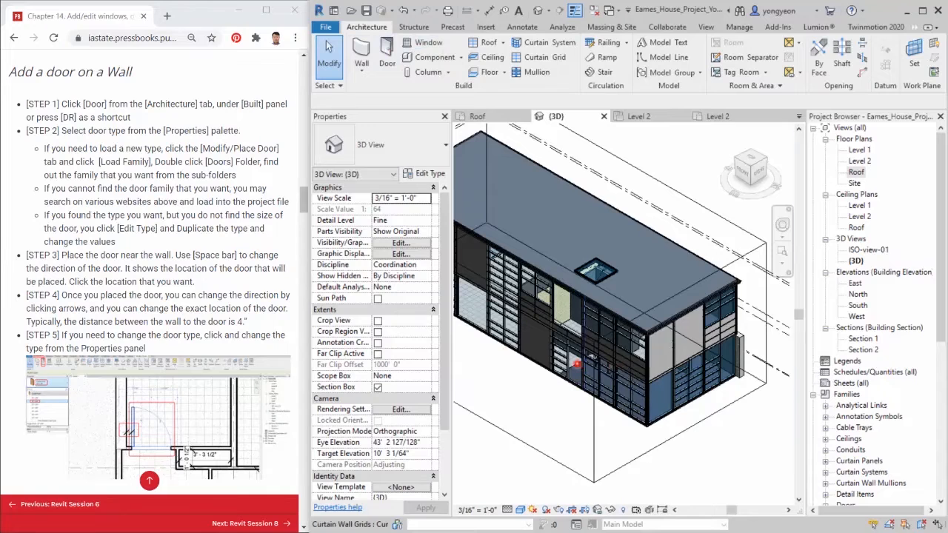
# Select the tall glazed curtain panel on the ground floor and review the panel types available for it.
pyautogui.scroll(5, 576, 374)
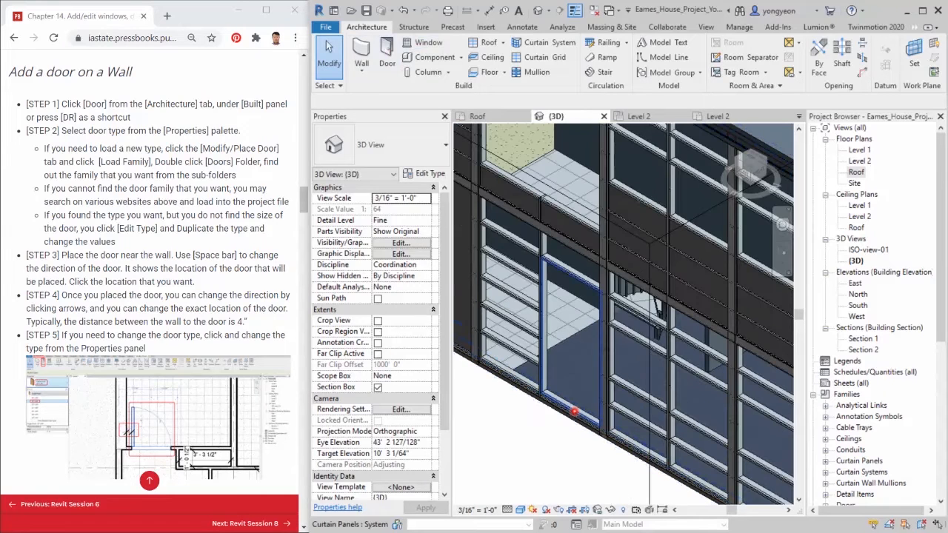
pyautogui.click(574, 412)
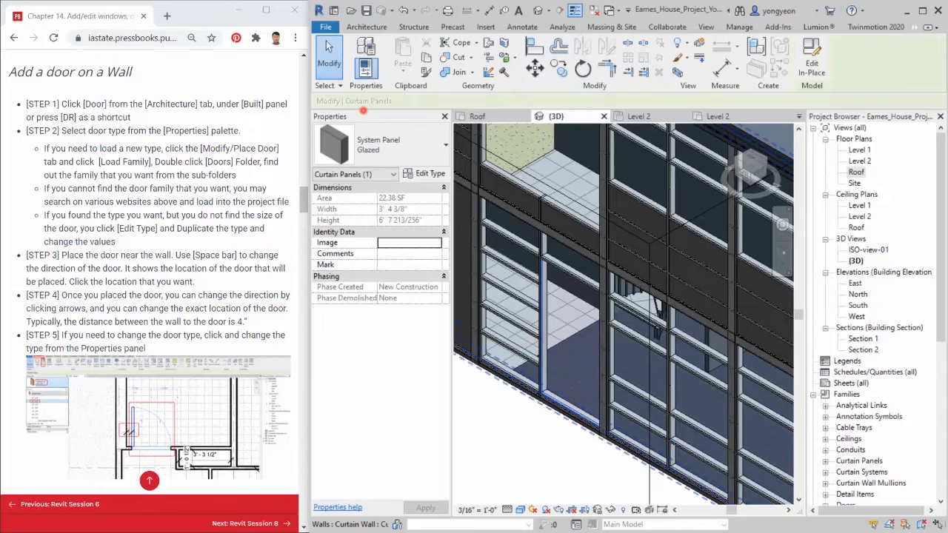
pyautogui.click(379, 149)
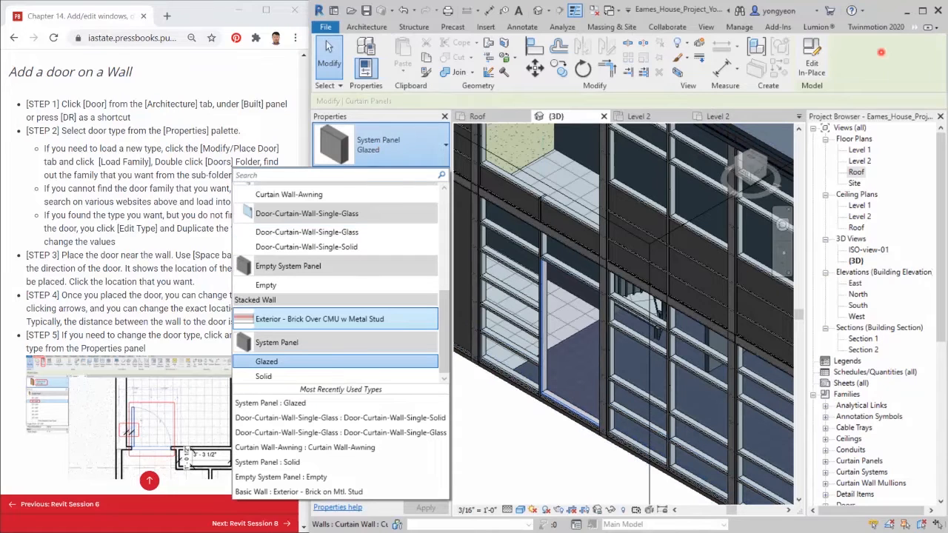
pyautogui.click(916, 28)
pyautogui.click(910, 36)
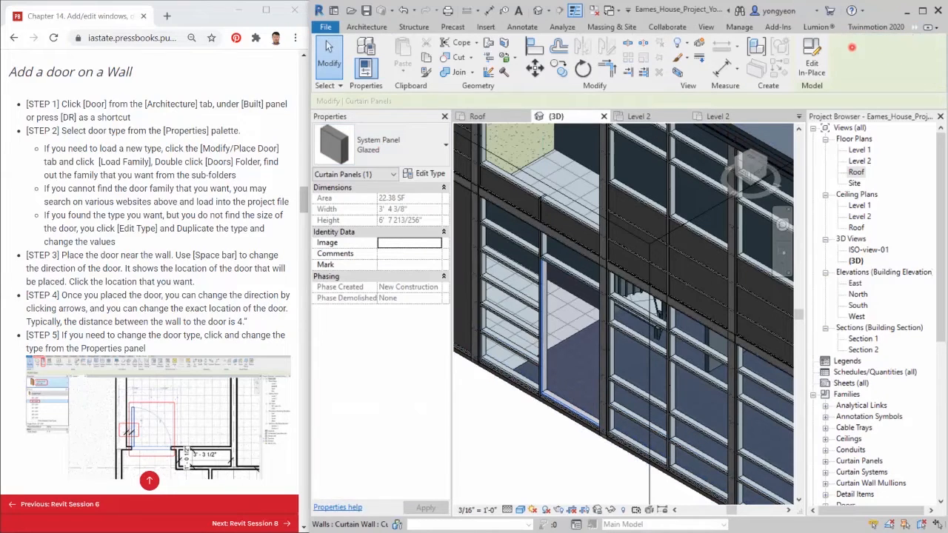
# Load the Door-Curtain-Wall-Single-Glass family from the Doors folder of the US Imperial library.
pyautogui.click(487, 27)
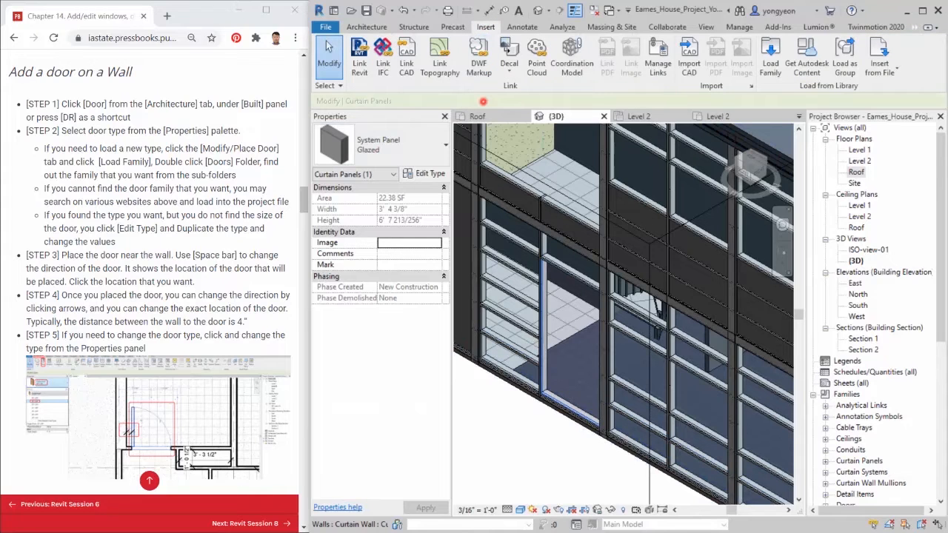
pyautogui.click(767, 72)
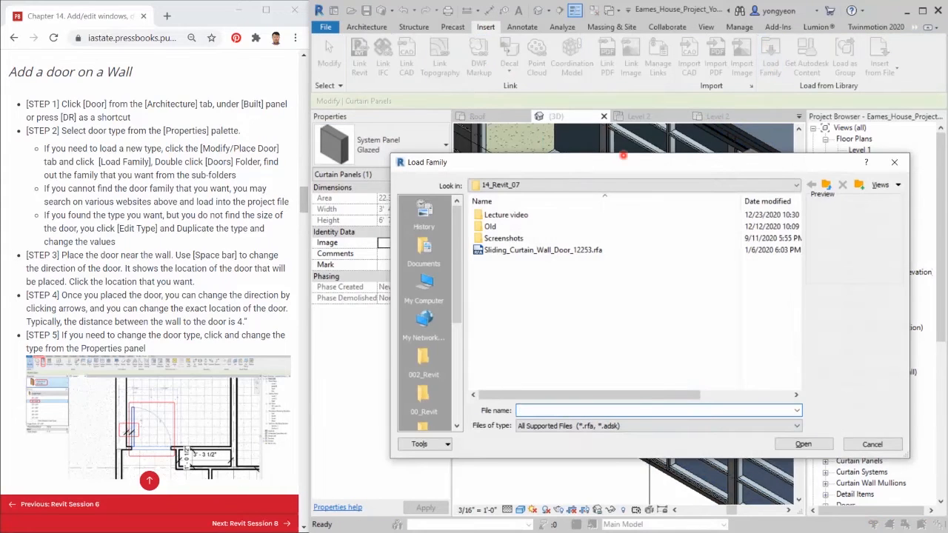
pyautogui.scroll(-3, 443, 365)
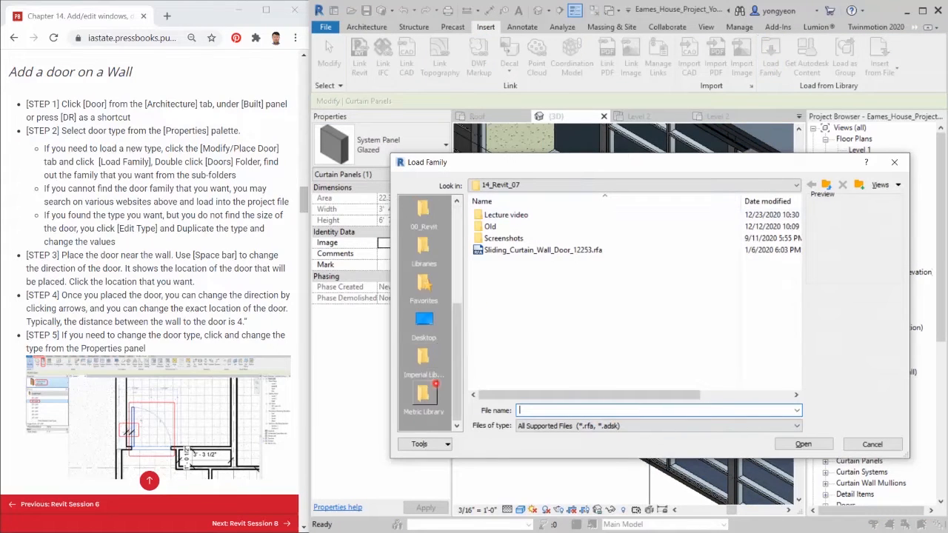
pyautogui.click(425, 252)
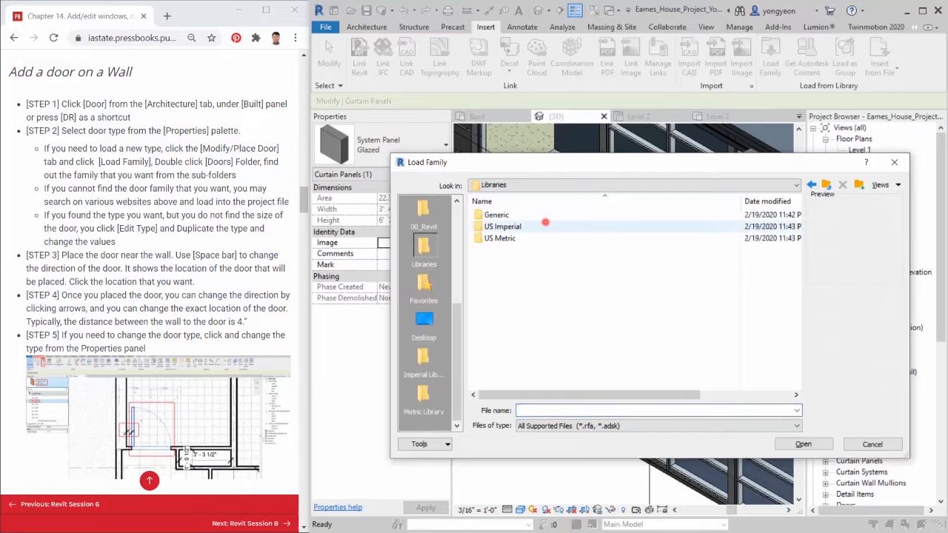
pyautogui.doubleClick(543, 226)
pyautogui.doubleClick(494, 320)
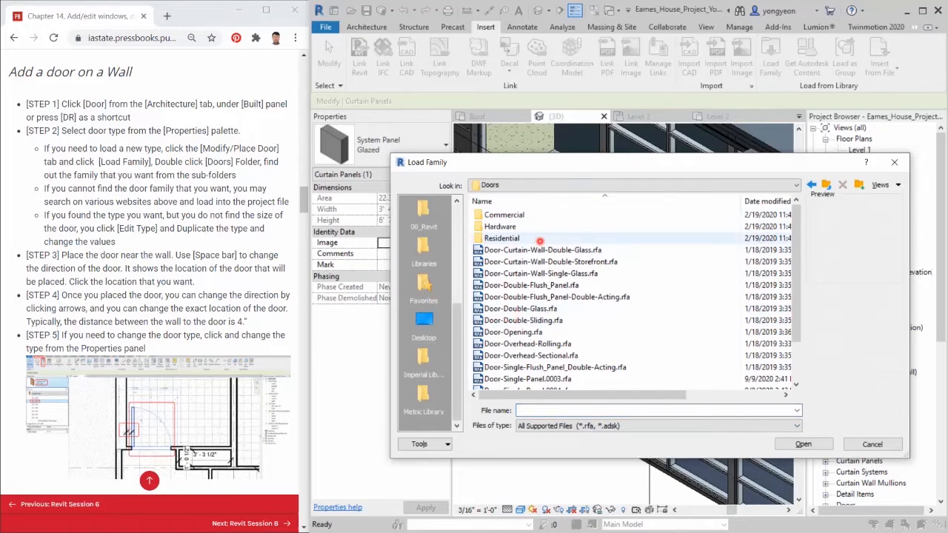
pyautogui.click(537, 250)
pyautogui.click(563, 272)
pyautogui.click(803, 444)
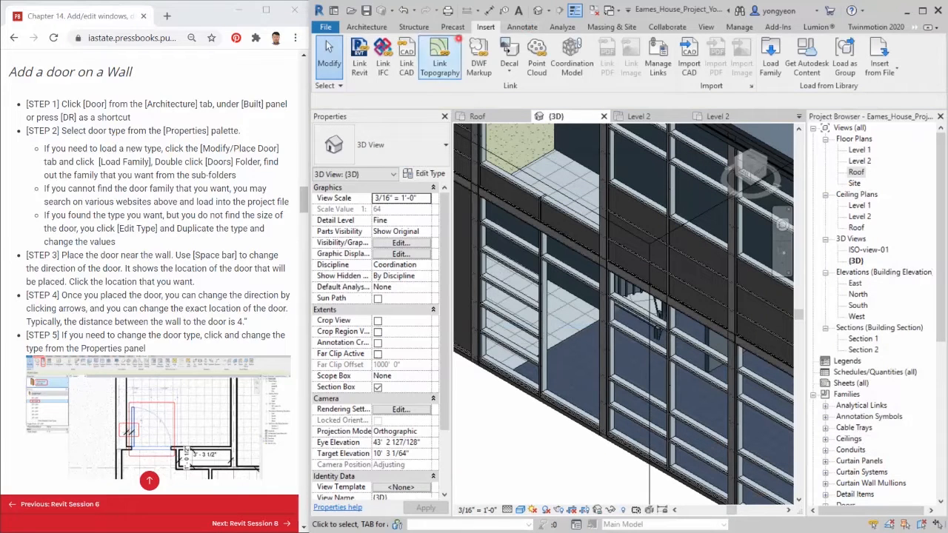
# Look through the other US Imperial library folders for a further family to use in the curtain wall.
pyautogui.click(774, 64)
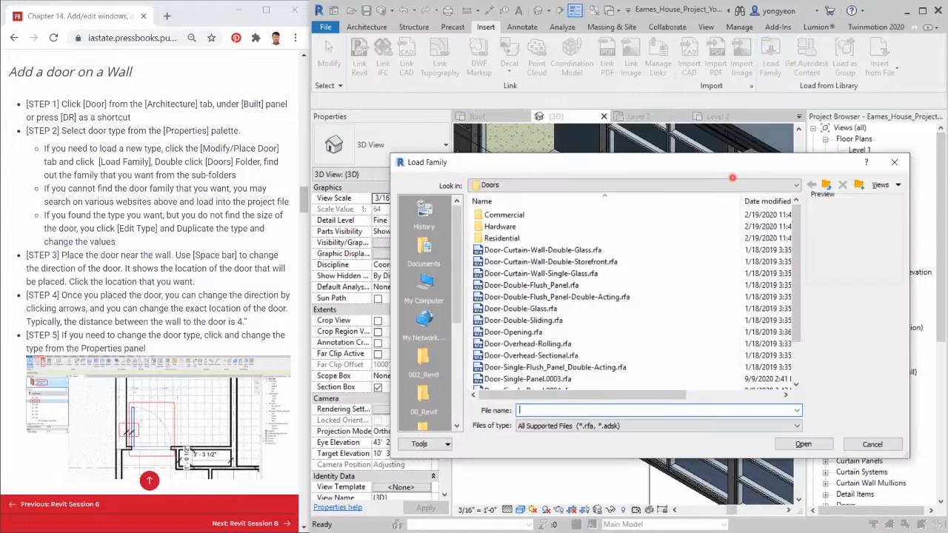
pyautogui.click(826, 185)
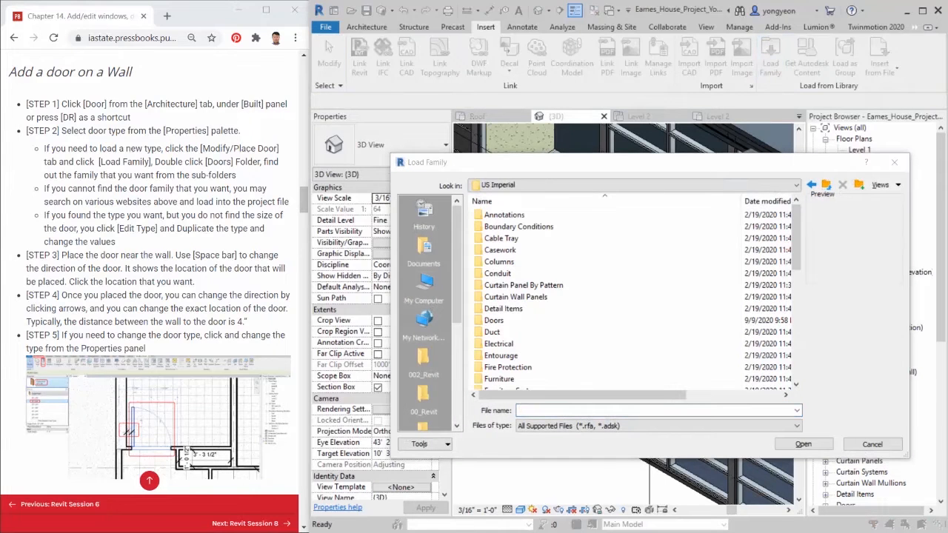
pyautogui.scroll(-5, 597, 338)
pyautogui.doubleClick(559, 379)
pyautogui.scroll(-5, 533, 370)
pyautogui.scroll(5, 533, 370)
pyautogui.click(521, 227)
pyautogui.click(803, 444)
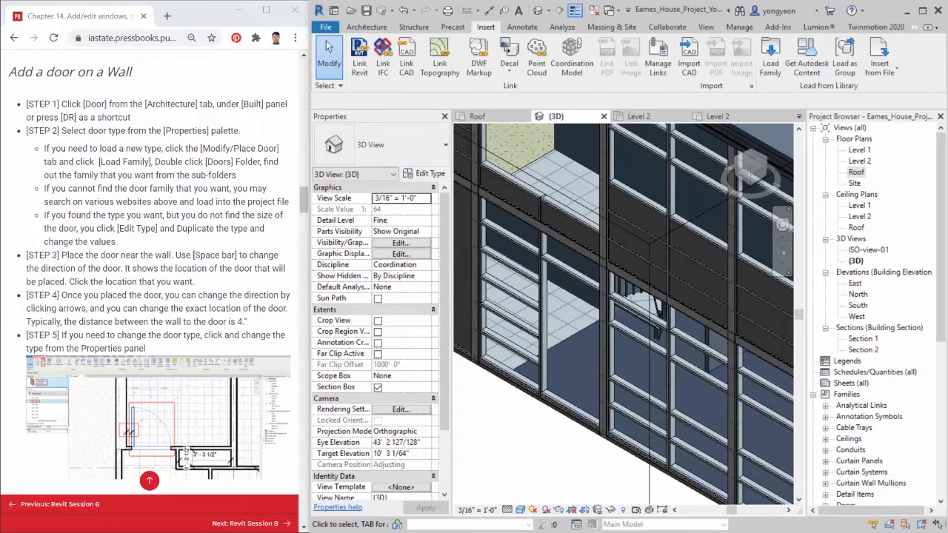
# Load the Sliding_Curtain_Wall_Door_12253.rfa family from the 14_Revit_07 project folder.
pyautogui.click(770, 55)
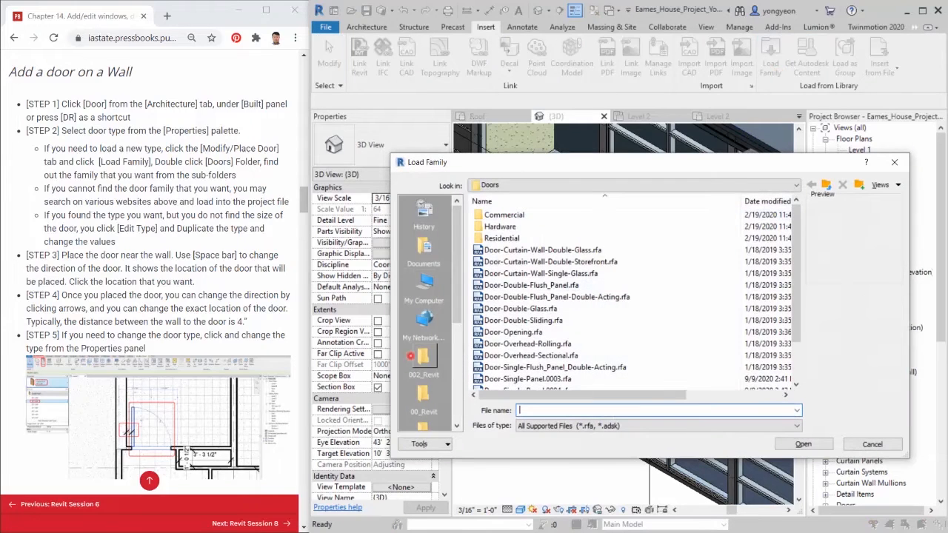
pyautogui.click(428, 355)
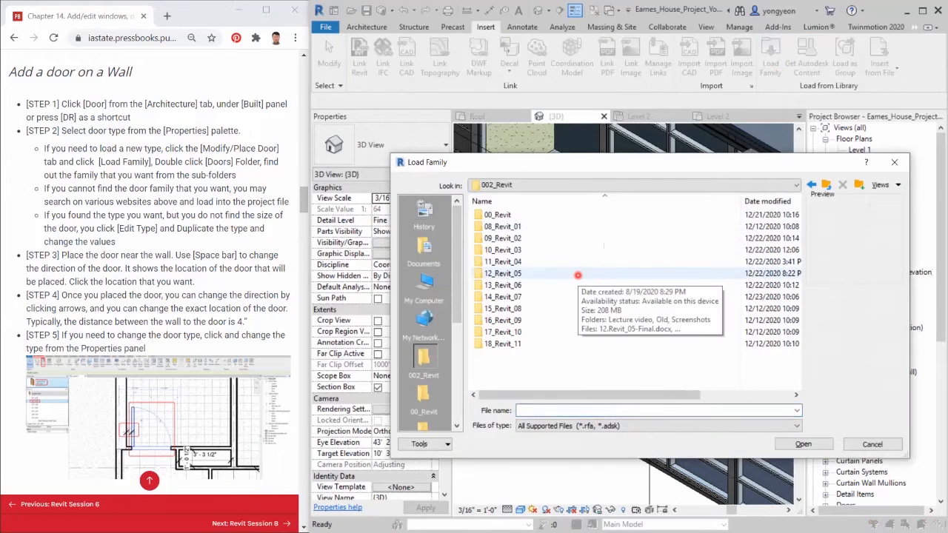
pyautogui.doubleClick(572, 297)
pyautogui.click(566, 250)
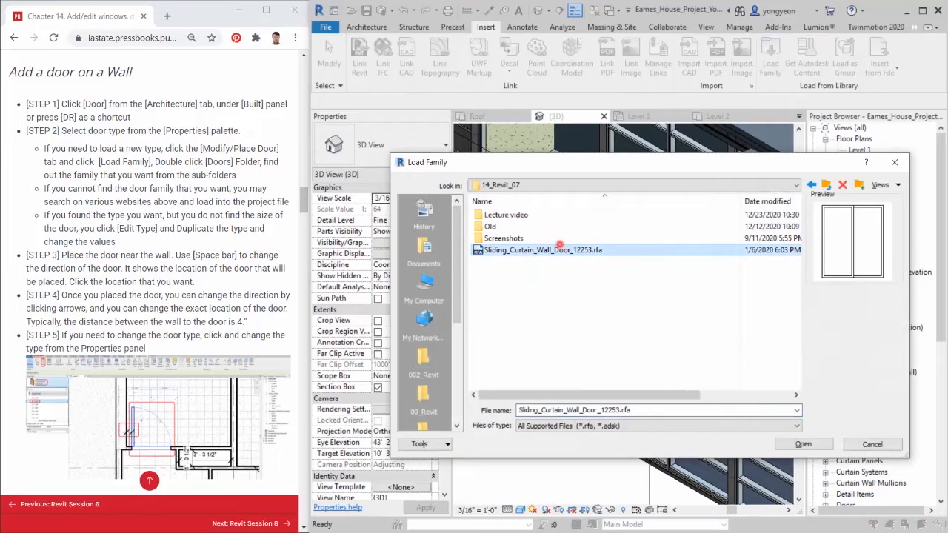
pyautogui.click(804, 443)
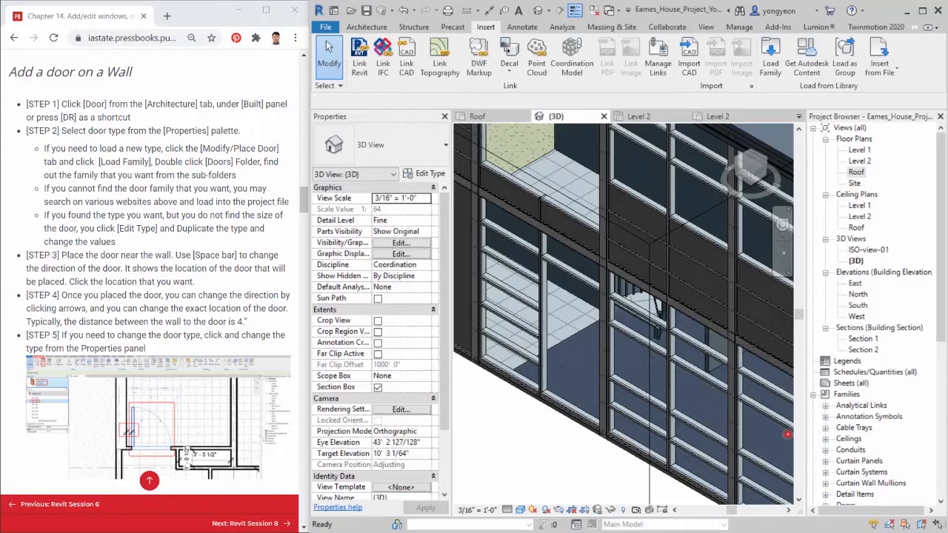
# Change the tall ground-floor glazed panel on the long facade to the Door-Curtain-Wall-Single-Glass type.
pyautogui.scroll(-2, 566, 364)
pyautogui.scroll(2, 537, 376)
pyautogui.press('Tab')
pyautogui.click(589, 395)
pyautogui.click(358, 157)
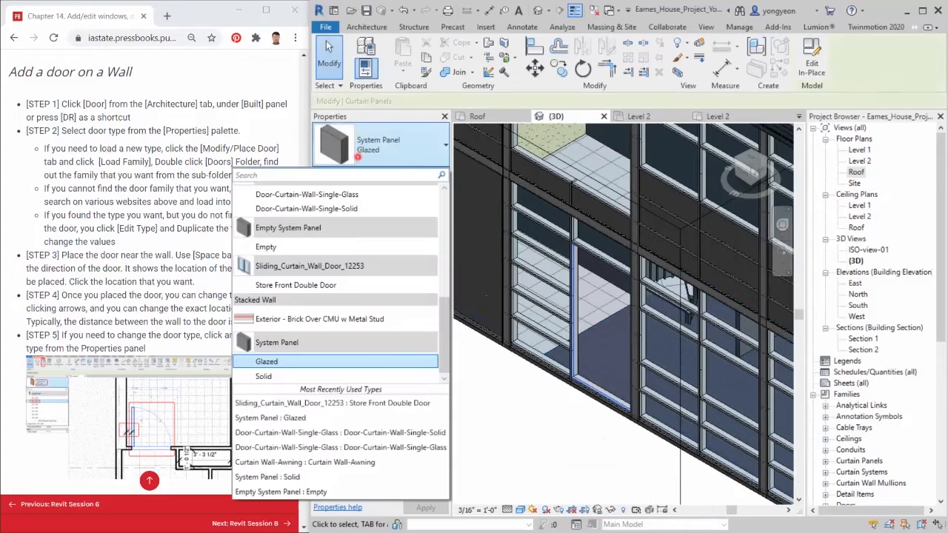
pyautogui.click(306, 194)
# Change the glazed panel beside the concrete retaining wall on the end facade to the Door-Curtain-Wall-Single-Solid type.
pyautogui.keyDown('shift'); pyautogui.moveTo(645, 387); pyautogui.dragTo(682, 354, button='middle'); pyautogui.keyUp('shift')
pyautogui.scroll(-2, 570, 377)
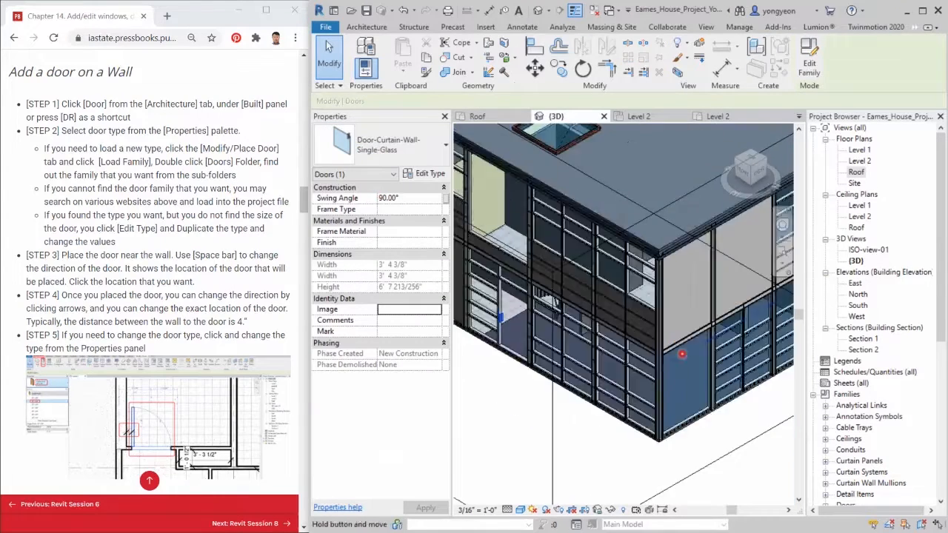
pyautogui.scroll(3, 755, 352)
pyautogui.moveTo(766, 352); pyautogui.dragTo(585, 410, button='middle')
pyautogui.press('Tab')
pyautogui.click(680, 416)
pyautogui.click(377, 151)
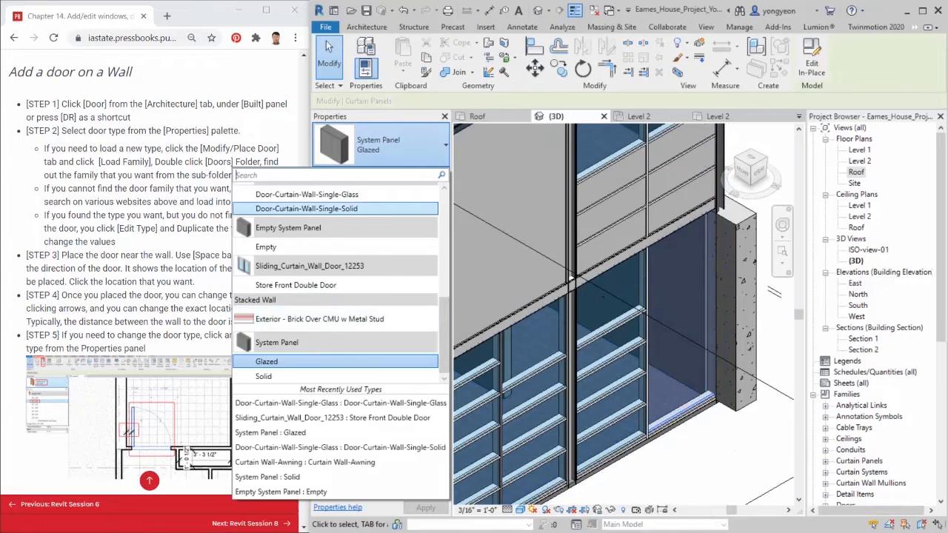
pyautogui.click(306, 208)
pyautogui.press('Escape')
# Review the solid curtain wall door's type properties and its Wood - Stained glazing material, and close the dialogs.
pyautogui.click(699, 400)
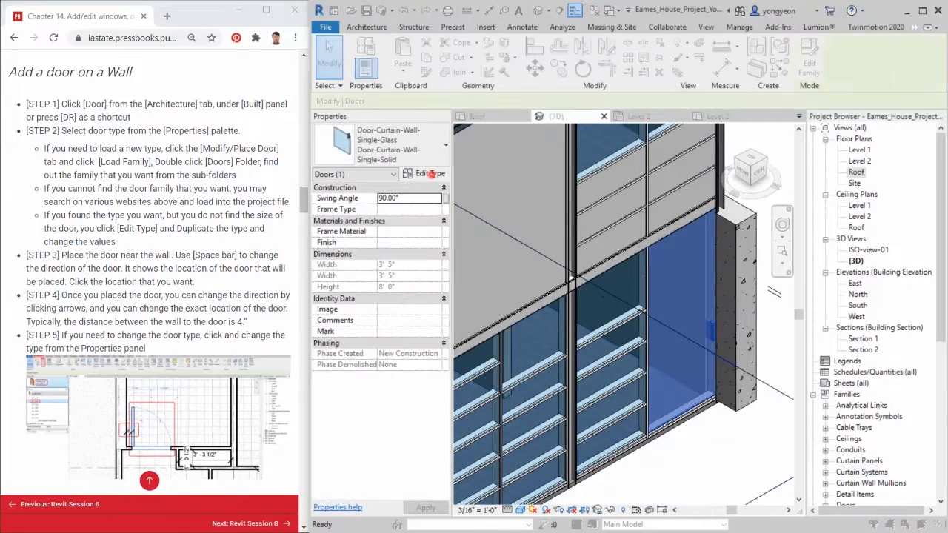
pyautogui.click(429, 173)
pyautogui.click(762, 165)
pyautogui.click(715, 248)
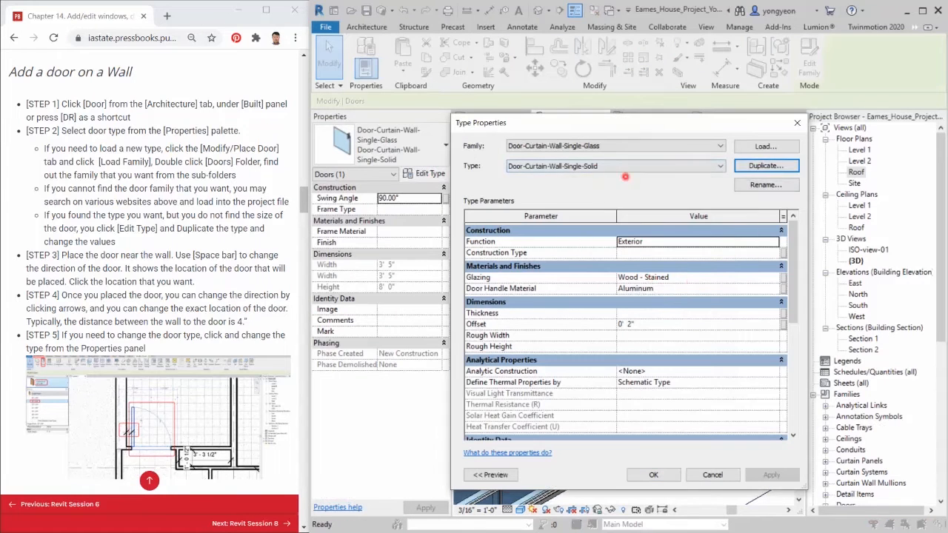
pyautogui.click(776, 278)
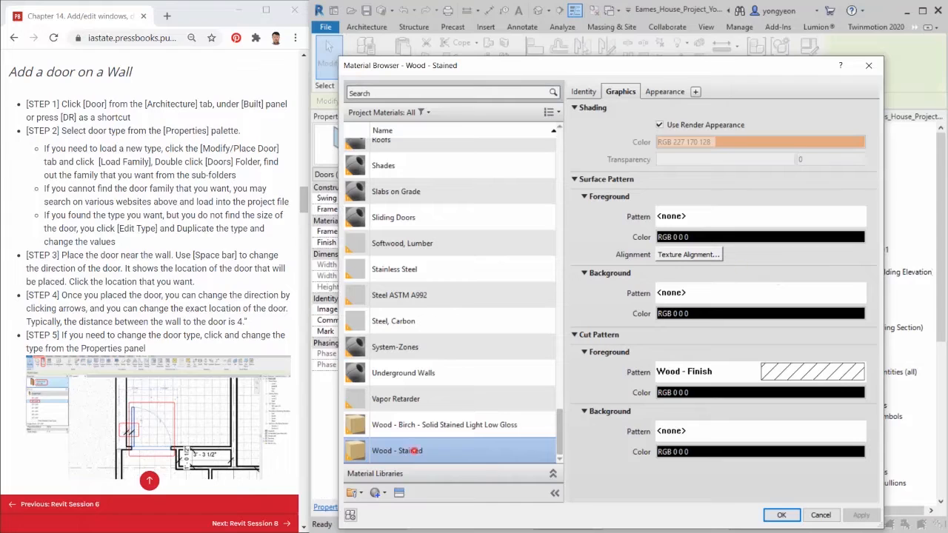
pyautogui.click(787, 513)
pyautogui.click(641, 473)
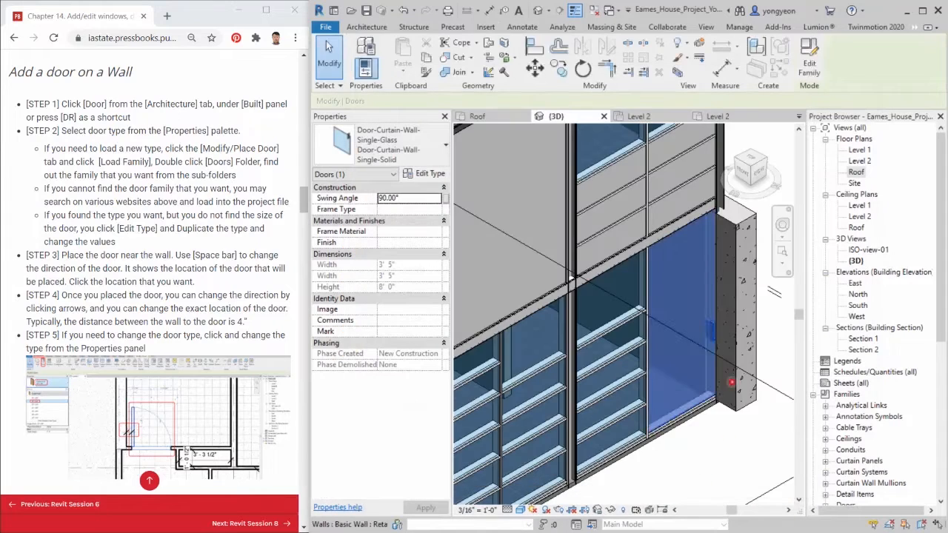
# Change a ground-floor glazed panel in the bay next to the single glass door to the Curtain Wall-Awning type.
pyautogui.click(740, 390)
pyautogui.scroll(-5, 729, 318)
pyautogui.scroll(4, 549, 302)
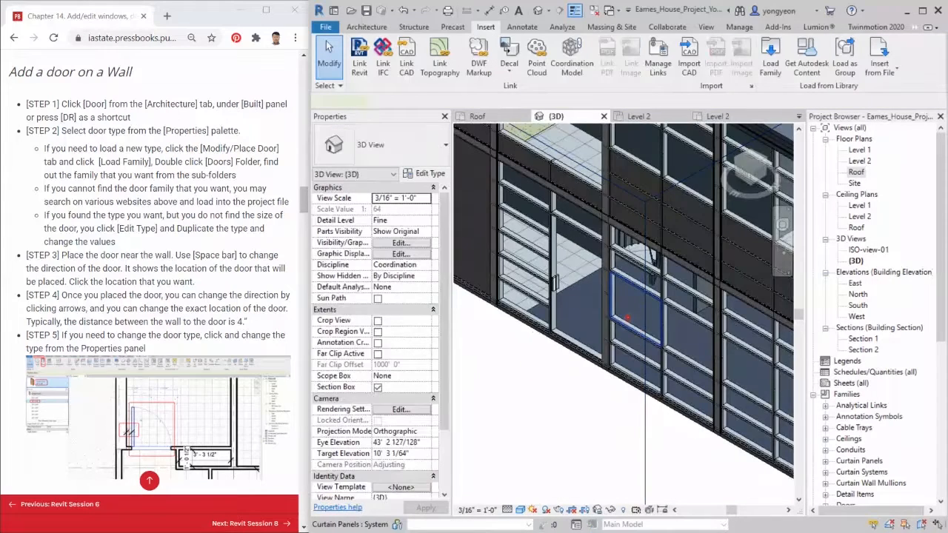
pyautogui.click(628, 325)
pyautogui.click(414, 144)
pyautogui.scroll(1, 399, 346)
pyautogui.scroll(1, 333, 347)
pyautogui.click(334, 243)
pyautogui.click(552, 385)
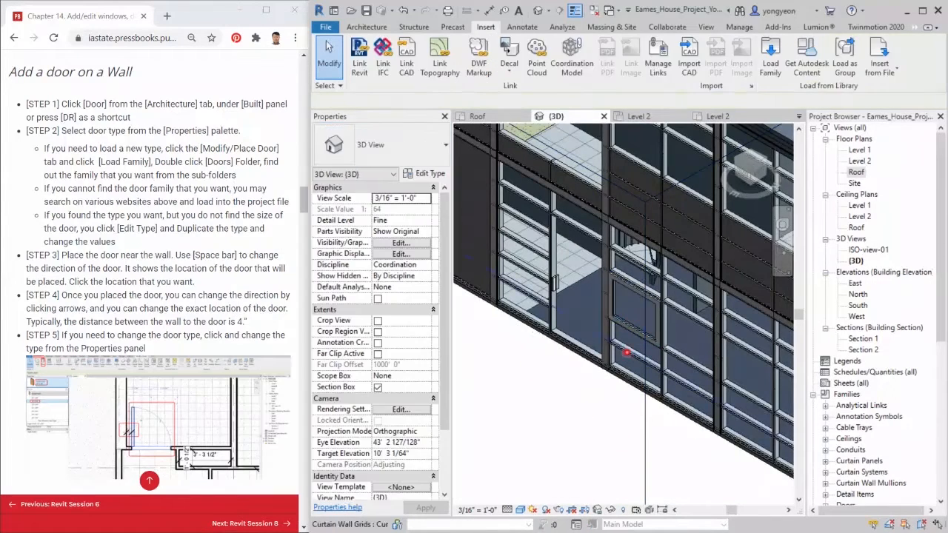
# Change the adjacent glazed panel beside the first awning window to the Curtain Wall-Awning type as well.
pyautogui.scroll(4, 679, 329)
pyautogui.click(679, 378)
pyautogui.click(400, 145)
pyautogui.scroll(3, 333, 319)
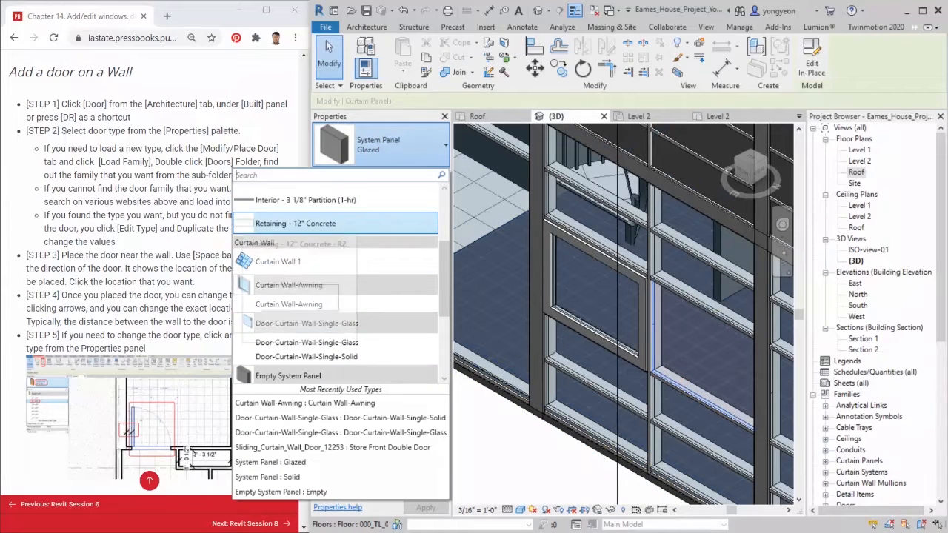
pyautogui.click(318, 315)
# Reduce the sash width in the Curtain Wall-Awning type properties and check the thinner frames on the facade.
pyautogui.click(407, 177)
pyautogui.click(626, 324)
pyautogui.click(653, 474)
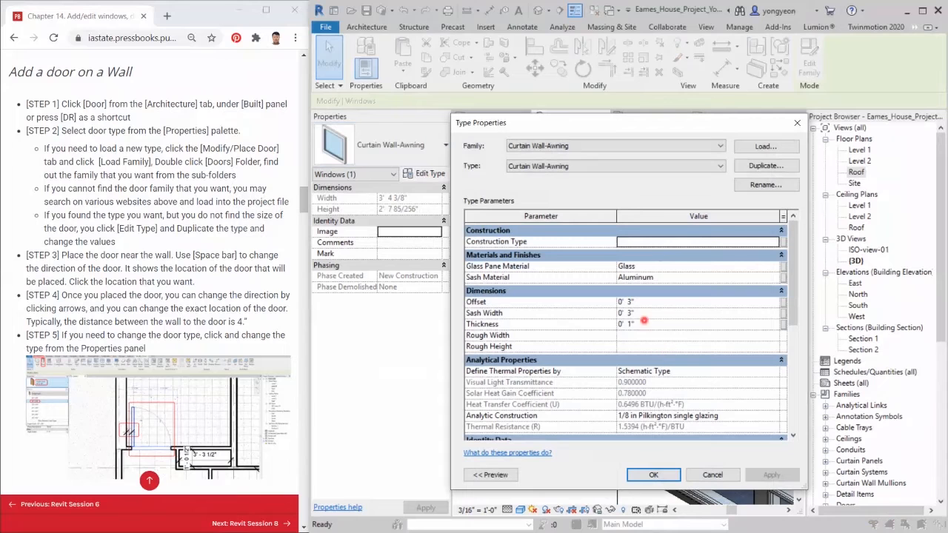
pyautogui.click(642, 316)
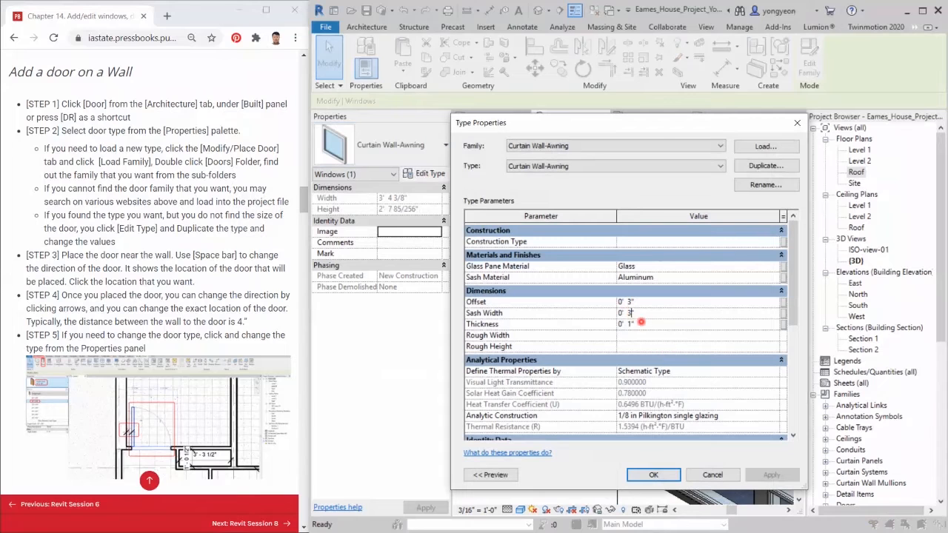
pyautogui.click(652, 475)
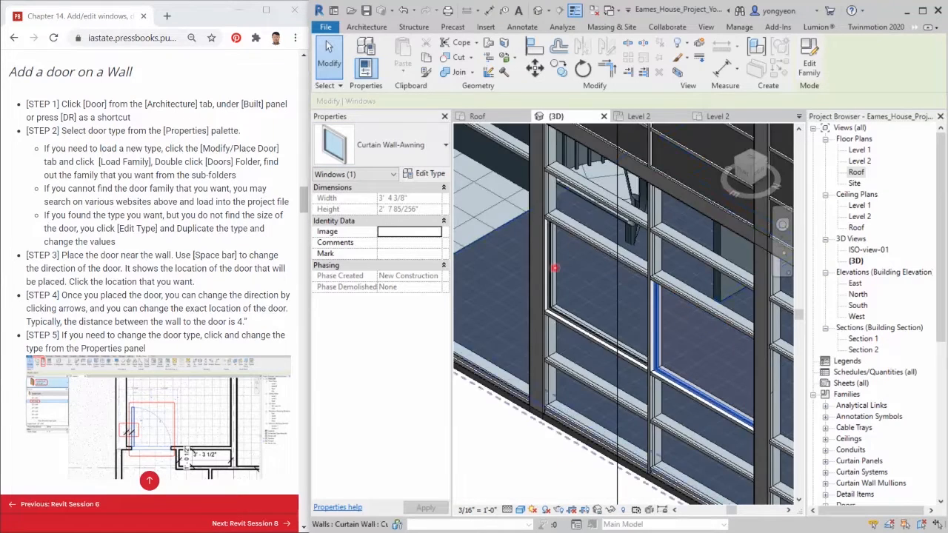
pyautogui.scroll(3, 554, 268)
pyautogui.moveTo(590, 347); pyautogui.dragTo(607, 317, button='middle')
pyautogui.scroll(-4, 607, 317)
pyautogui.click(550, 436)
# Change the large glazed panel under the roof overhang to the Sliding_Curtain_Wall_Door_12253 Store Front Double Door type.
pyautogui.scroll(-2, 550, 436)
pyautogui.moveTo(550, 436); pyautogui.dragTo(677, 267, button='middle')
pyautogui.click(739, 160)
pyautogui.scroll(5, 595, 330)
pyautogui.press('Tab')
pyautogui.click(604, 388)
pyautogui.click(422, 148)
pyautogui.click(355, 285)
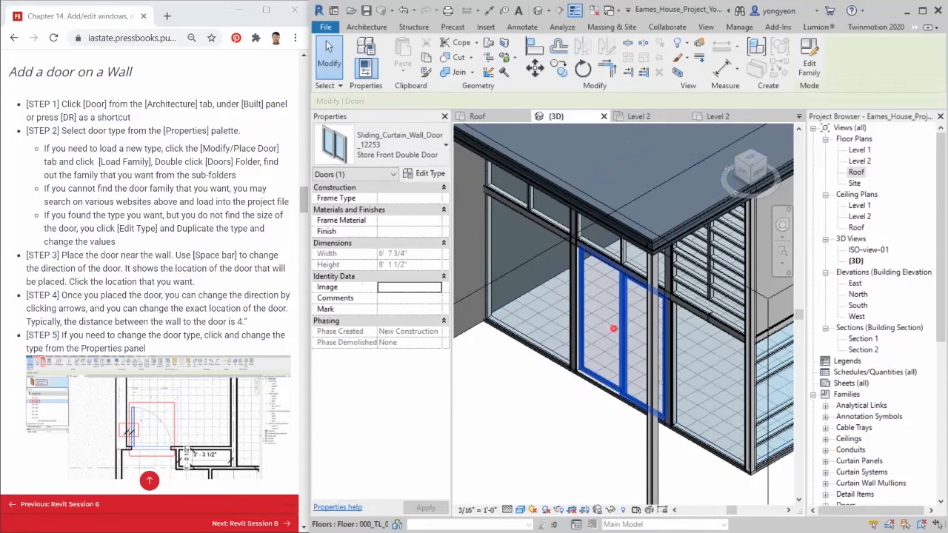
# Delete the 1" x 4 1/2" rectangular vertical mullion beside the steel column in the ground-floor glazing under the roof overhang.
pyautogui.press('Escape')
pyautogui.scroll(3, 585, 337)
pyautogui.click(591, 378)
pyautogui.press('Escape')
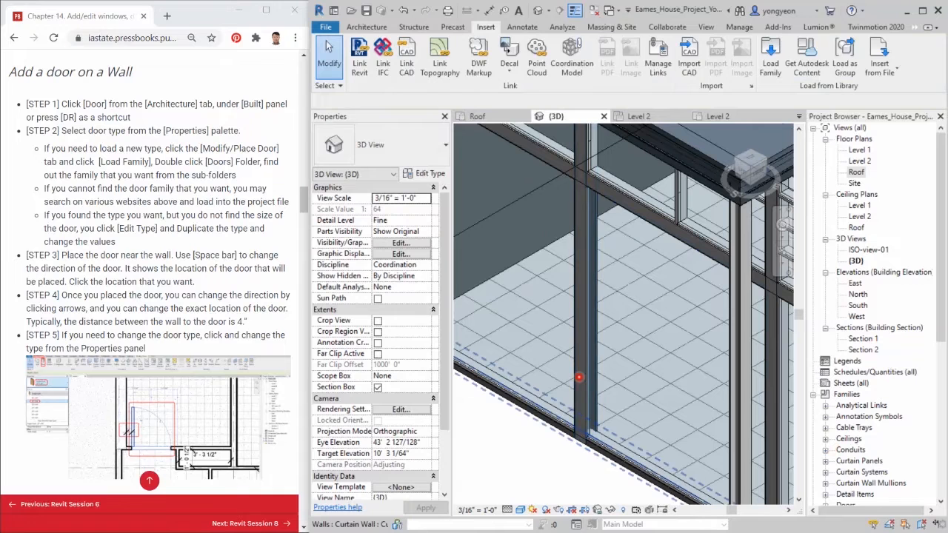
pyautogui.moveTo(590, 363); pyautogui.dragTo(609, 402, button='middle')
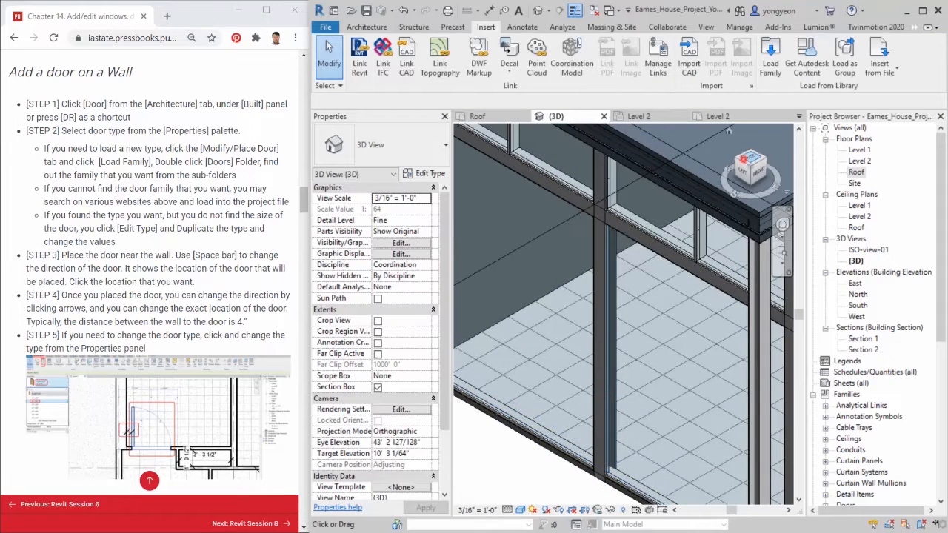
pyautogui.click(743, 159)
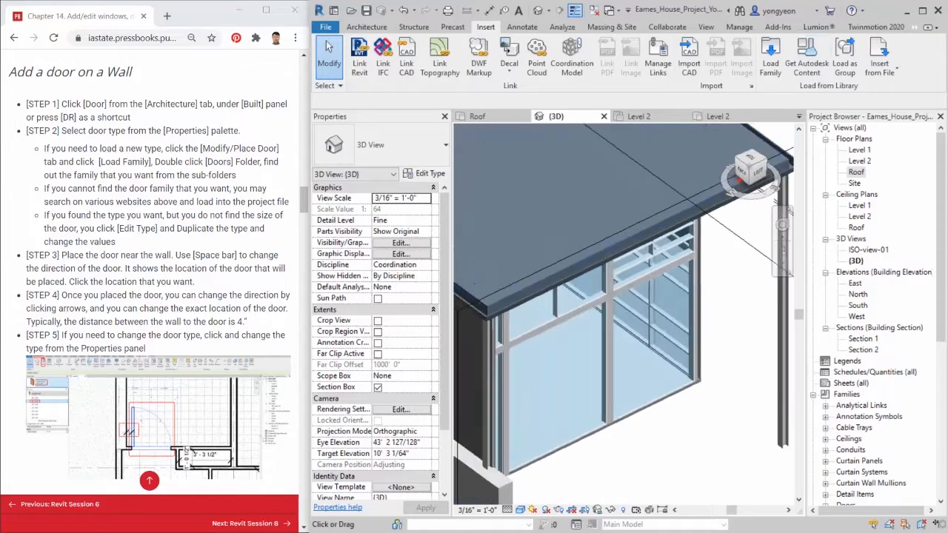
pyautogui.scroll(5, 585, 439)
pyautogui.click(584, 438)
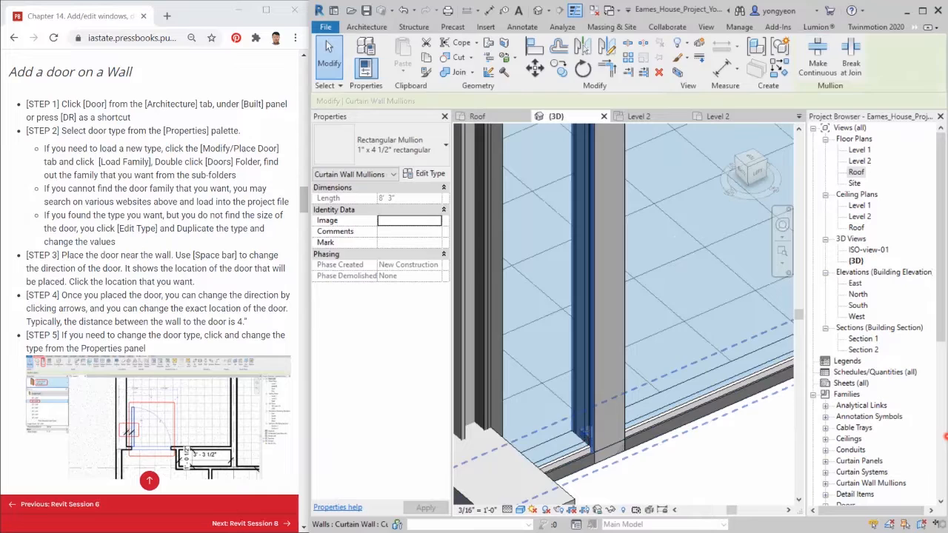
pyautogui.press('Delete')
# Hide the structural column standing at the ground-floor glazing joint in the 3D view.
pyautogui.click(592, 435)
pyautogui.rightClick(591, 433)
pyautogui.moveTo(632, 184)
pyautogui.click(772, 184)
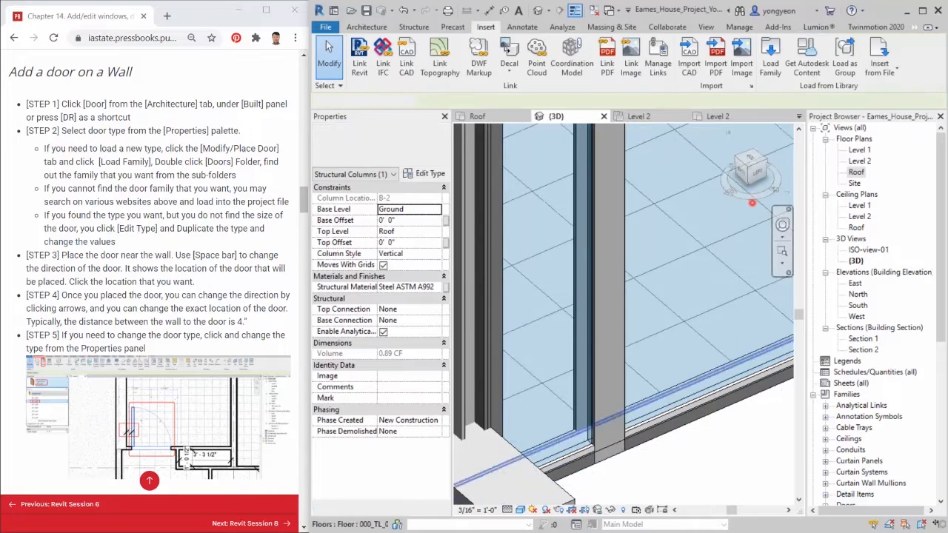
pyautogui.click(597, 443)
pyautogui.rightClick(596, 443)
pyautogui.click(806, 194)
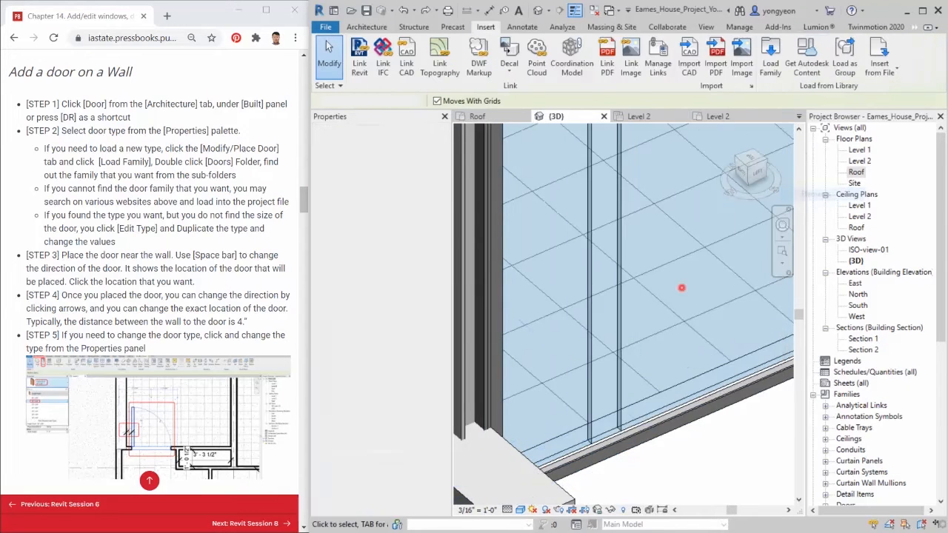
# Remove the ground-floor segment of the vertical curtain grid line on one side of the narrow strip panel.
pyautogui.scroll(-2, 626, 349)
pyautogui.moveTo(603, 319); pyautogui.dragTo(584, 423, button='middle')
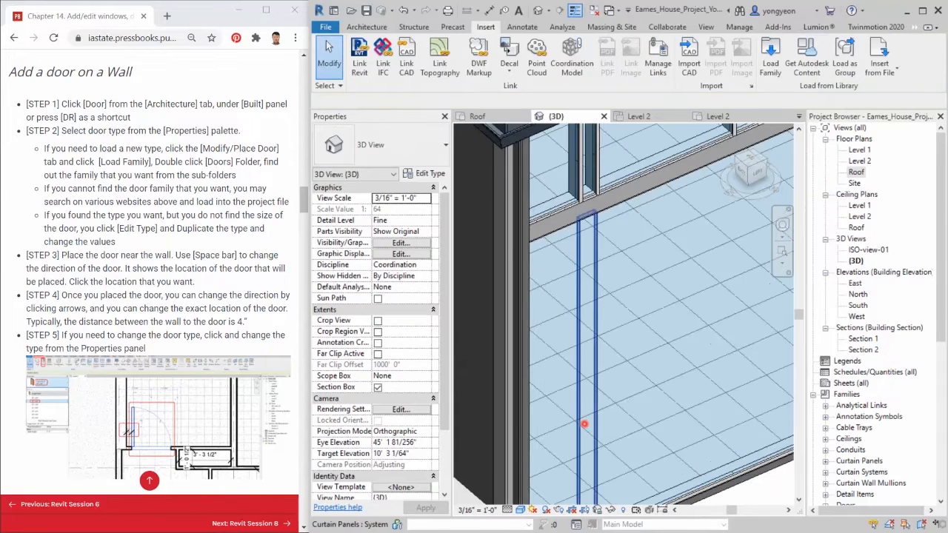
pyautogui.click(578, 410)
pyautogui.click(819, 65)
pyautogui.click(576, 277)
pyautogui.click(841, 513)
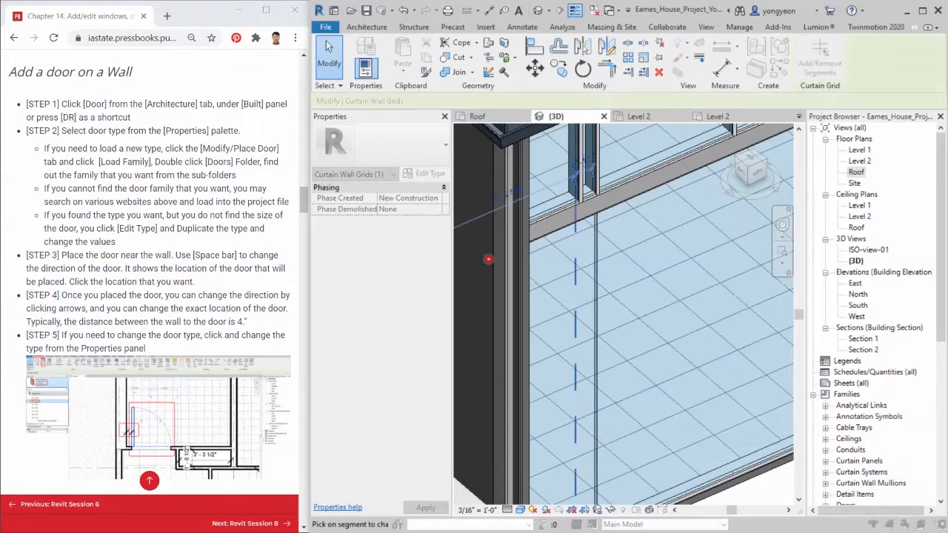
# Remove the ground-floor segment of the remaining adjacent curtain grid line to merge the glazing into one large panel.
pyautogui.click(593, 253)
pyautogui.click(912, 513)
pyautogui.click(597, 298)
pyautogui.click(819, 65)
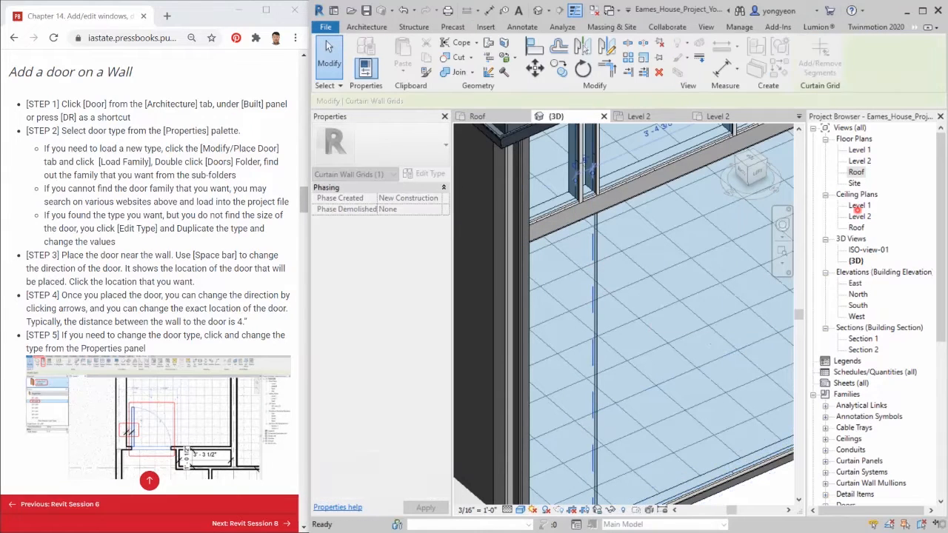
pyautogui.click(590, 348)
pyautogui.click(848, 513)
# Set the type of the merged ground-floor panel to System Panel Glazed.
pyautogui.scroll(-1, 645, 374)
pyautogui.scroll(-1, 646, 375)
pyautogui.moveTo(646, 374); pyautogui.dragTo(590, 348, button='middle')
pyautogui.press('Tab')
pyautogui.press('Tab')
pyautogui.click(655, 412)
pyautogui.click(385, 145)
pyautogui.click(296, 285)
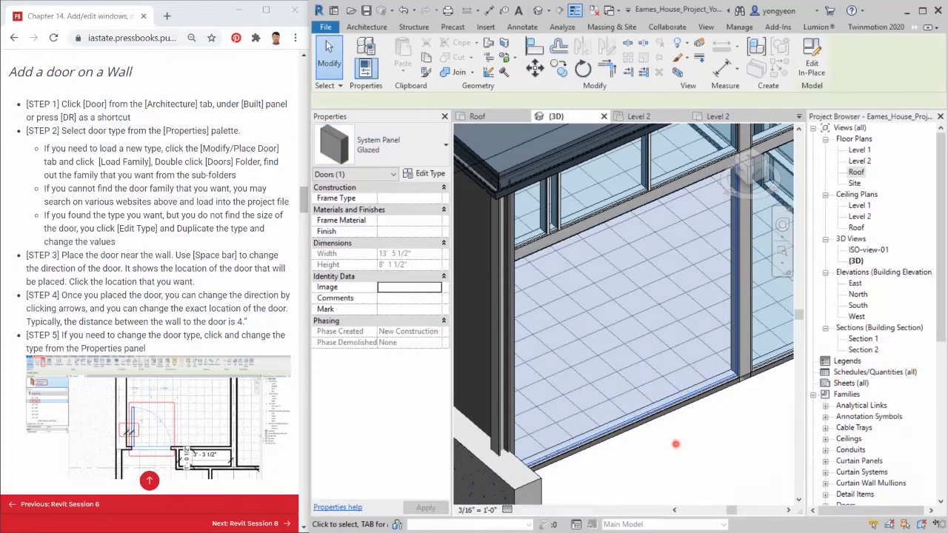
pyautogui.click(676, 457)
# Reveal the hidden elements, unhide the W5x5 structural column in the view, and leave the reveal mode.
pyautogui.rightClick(679, 471)
pyautogui.click(618, 479)
pyautogui.click(625, 510)
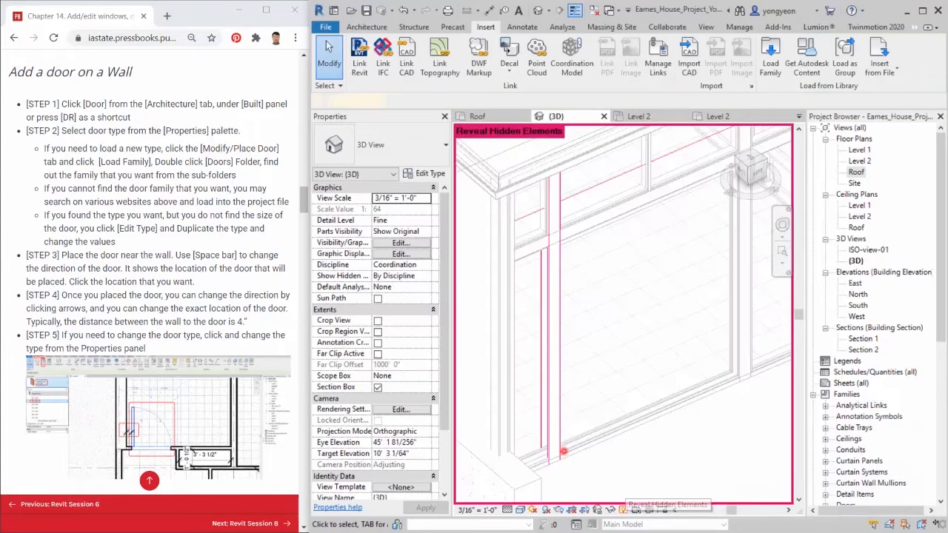
pyautogui.rightClick(548, 435)
pyautogui.moveTo(593, 187)
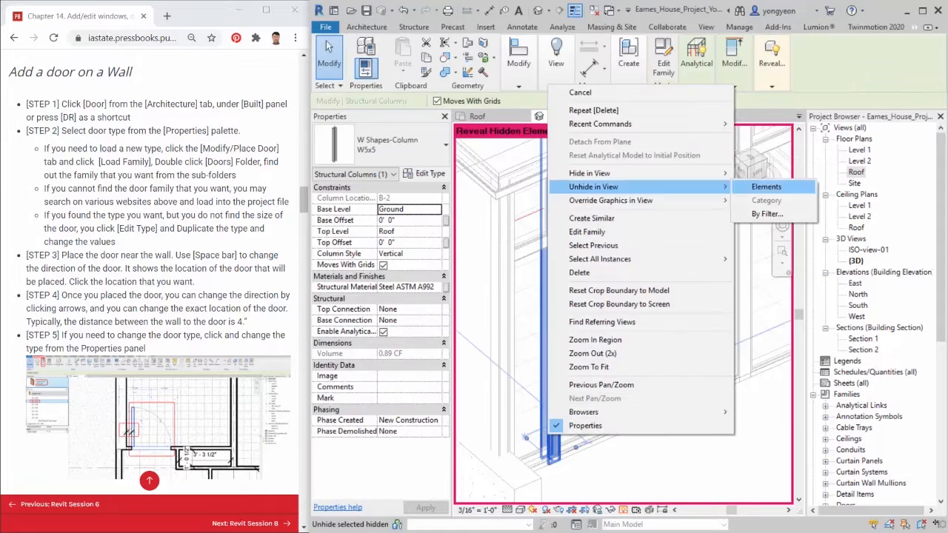
pyautogui.click(765, 186)
pyautogui.click(623, 510)
pyautogui.moveTo(750, 170); pyautogui.dragTo(678, 185)
pyautogui.moveTo(489, 222); pyautogui.dragTo(541, 520, button='middle')
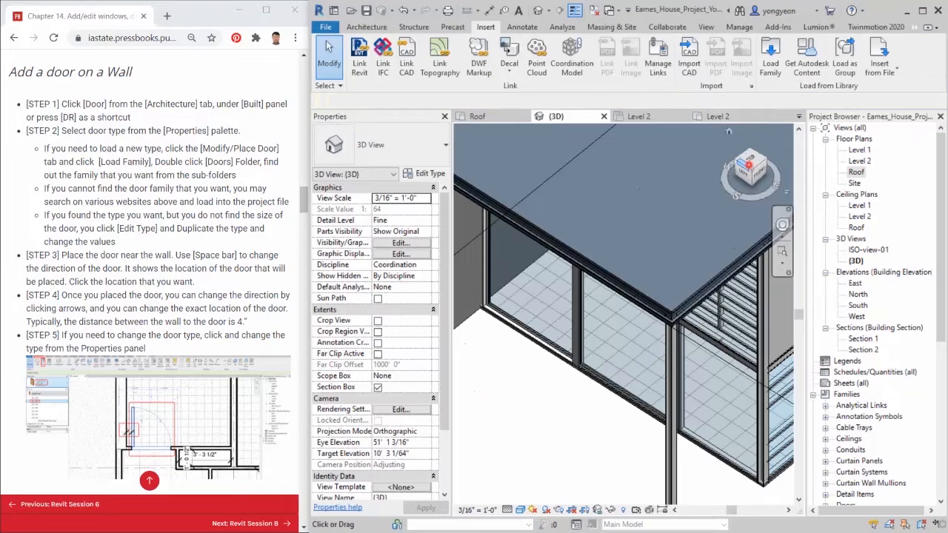
pyautogui.click(748, 165)
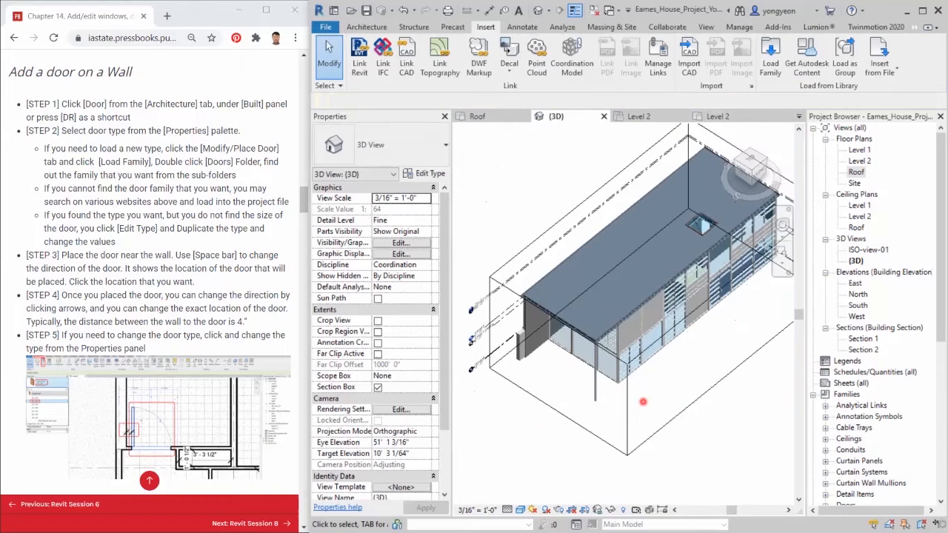